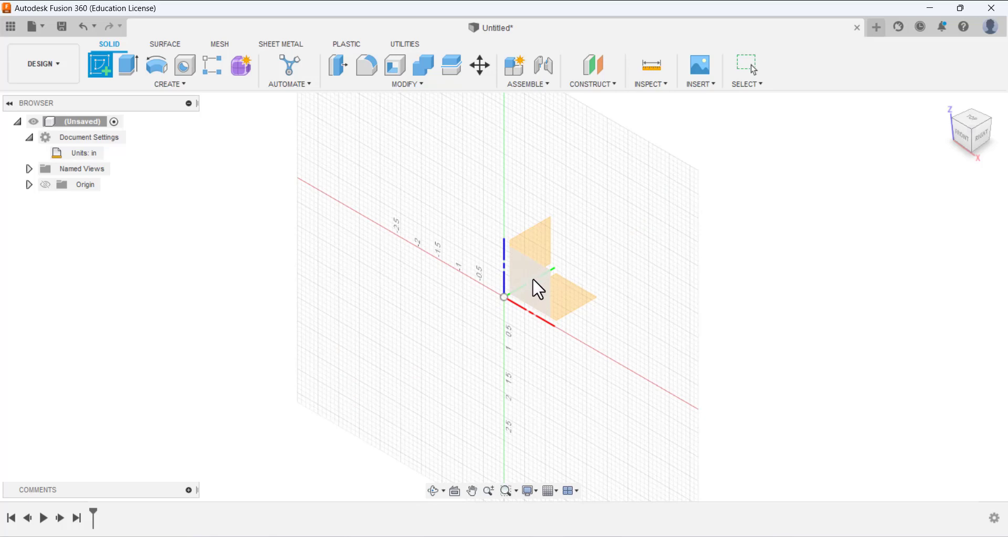
# - Start a new sketch on the front (XZ) origin plane
pyautogui.click(534, 269)
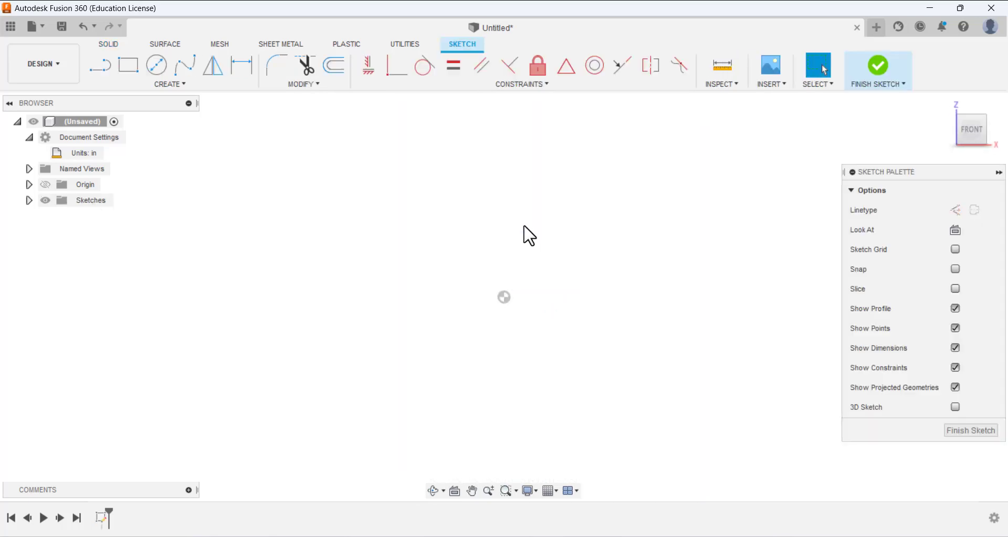
# - Draw a closed six-line L outline with its outer bottom-left corner at the origin
pyautogui.click(102, 69)
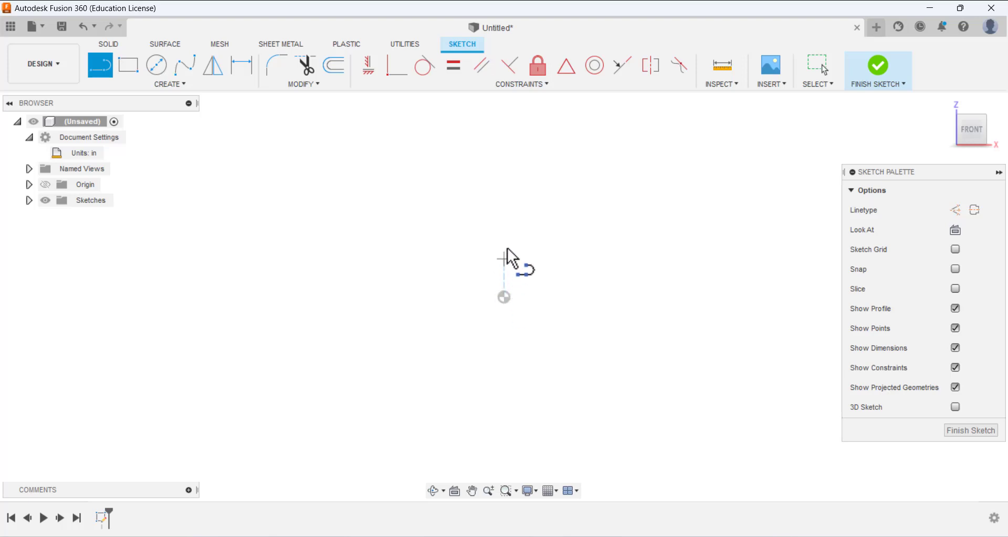
pyautogui.click(505, 221)
pyautogui.click(504, 297)
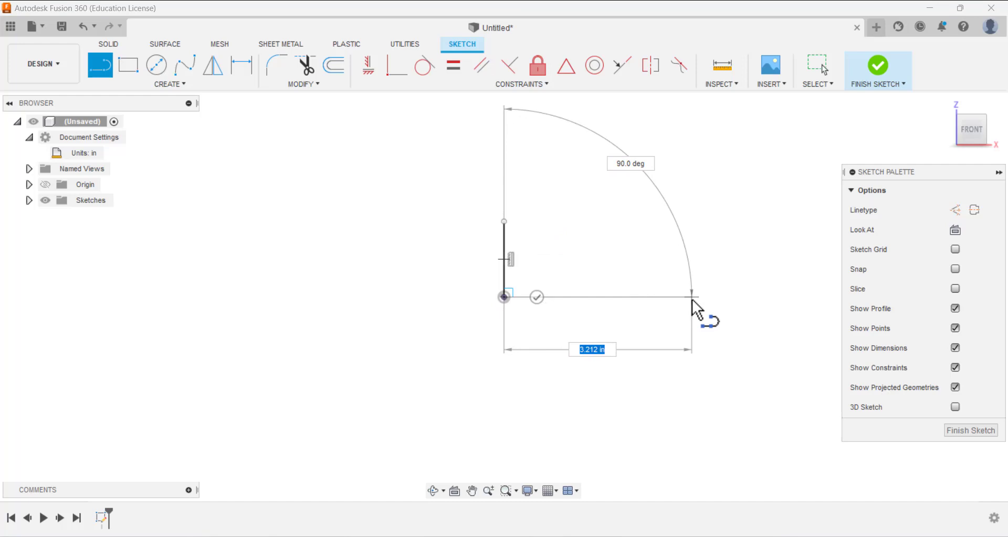
pyautogui.click(693, 297)
pyautogui.click(693, 277)
pyautogui.click(530, 278)
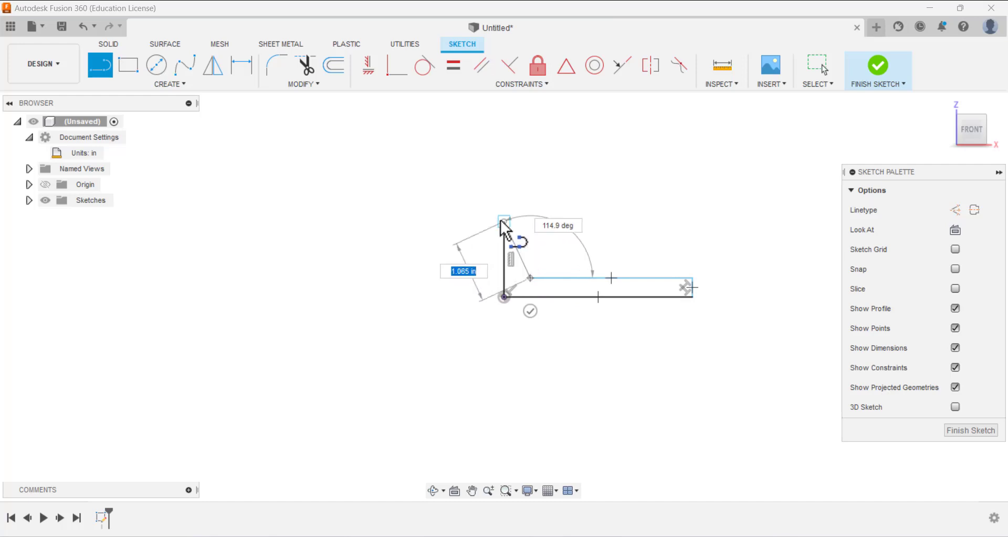
pyautogui.click(529, 222)
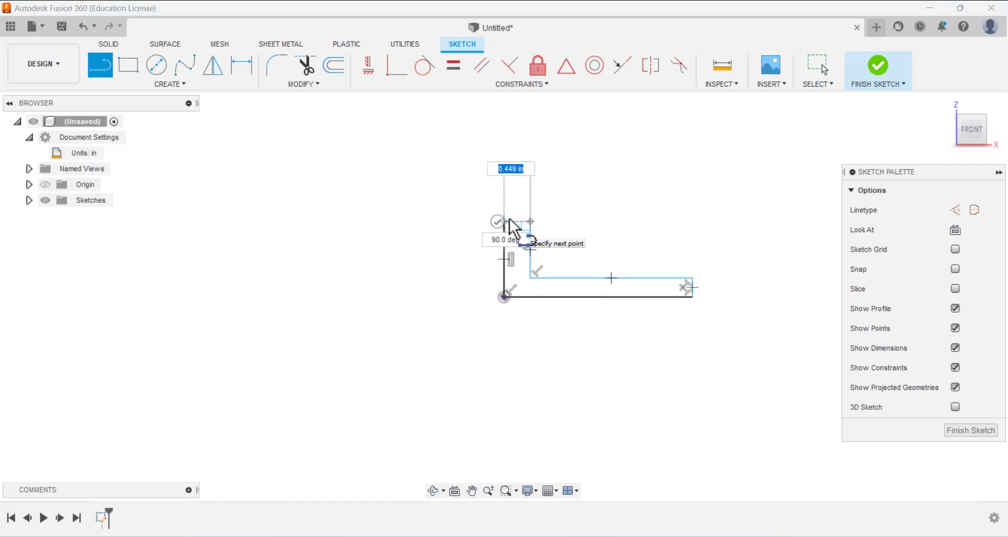
pyautogui.click(507, 221)
pyautogui.scroll(-2, 592, 219)
pyautogui.scroll(3, 622, 247)
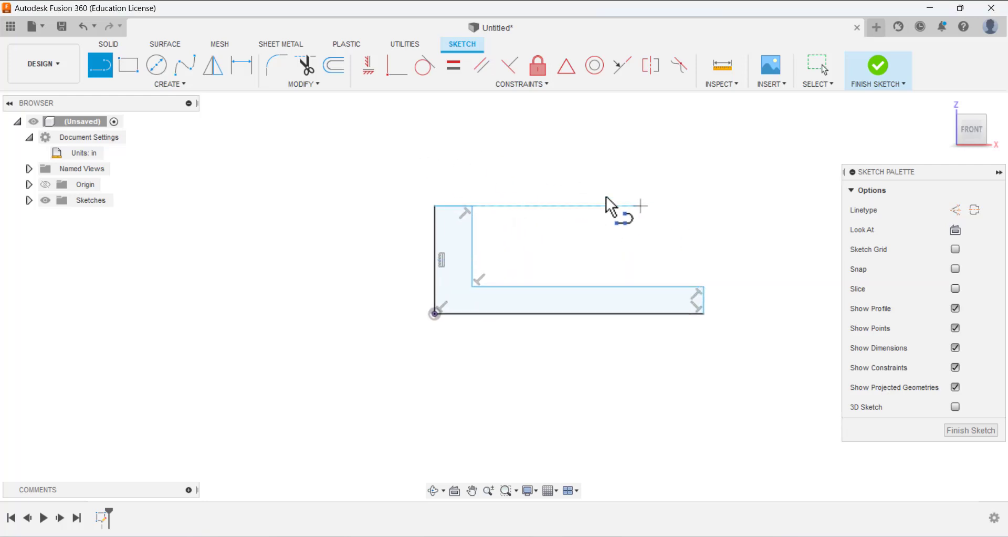
pyautogui.click(822, 75)
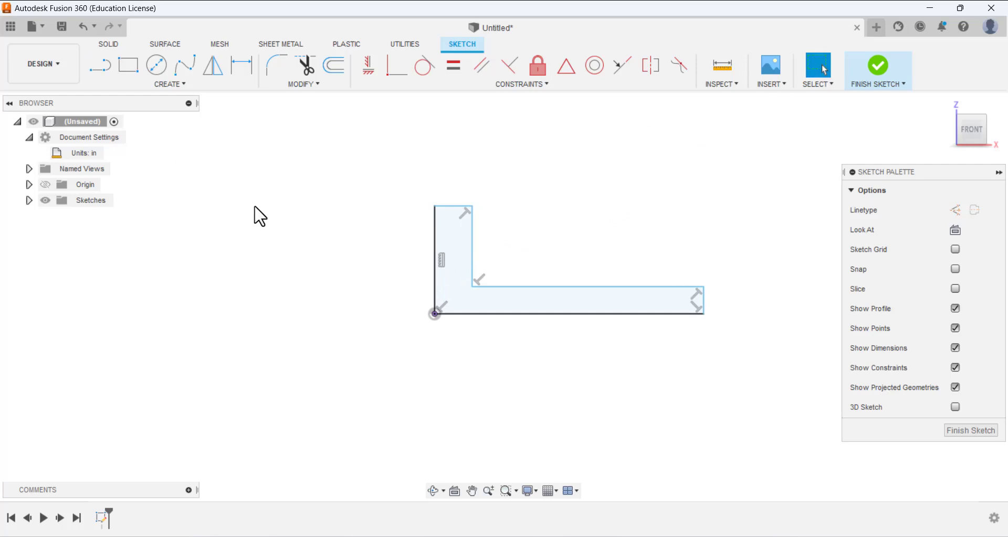
# - Dimension the L profile's bottom edge to 4.5 in and left side to 2.5 in
pyautogui.click(243, 65)
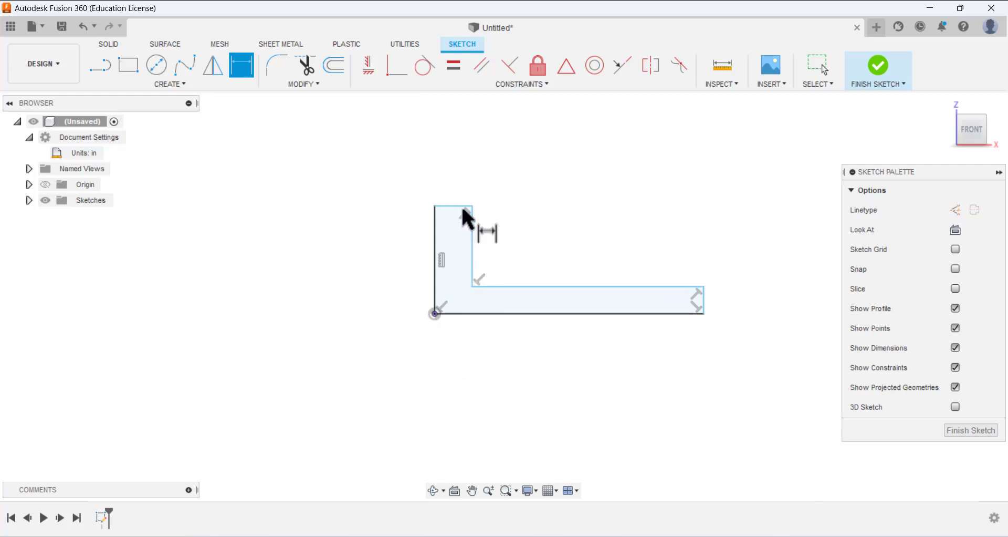
pyautogui.click(536, 322)
pyautogui.click(545, 367)
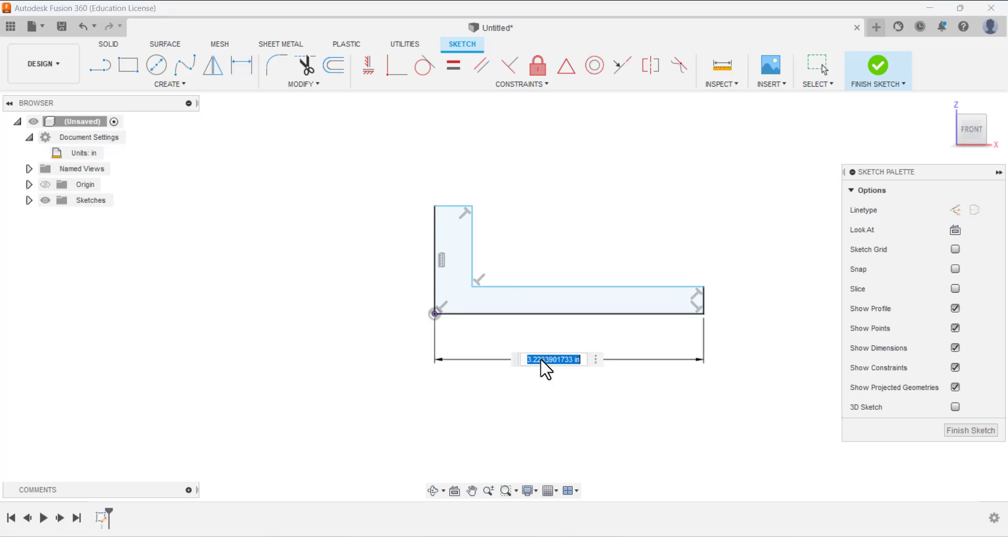
pyautogui.write('4.5')
pyautogui.press('Return')
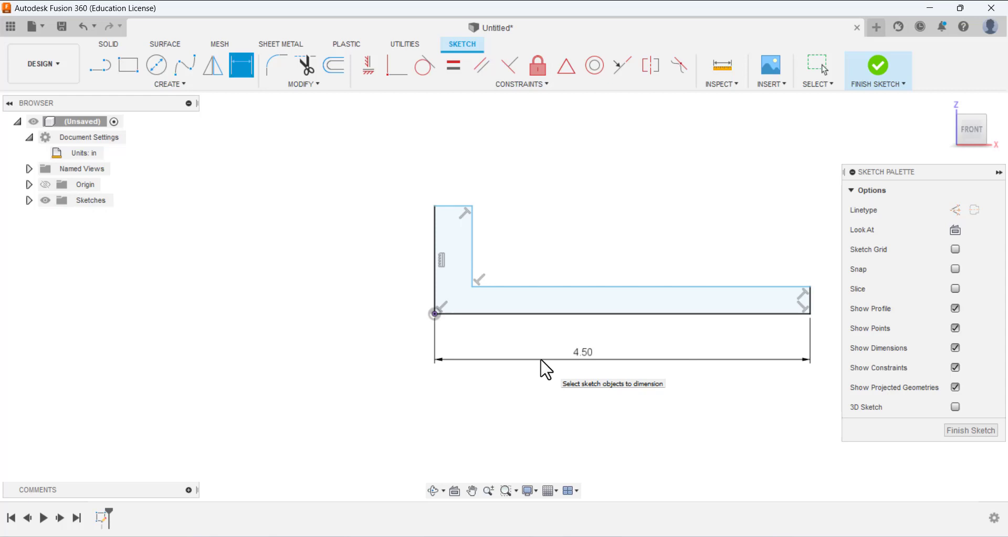
pyautogui.click(441, 241)
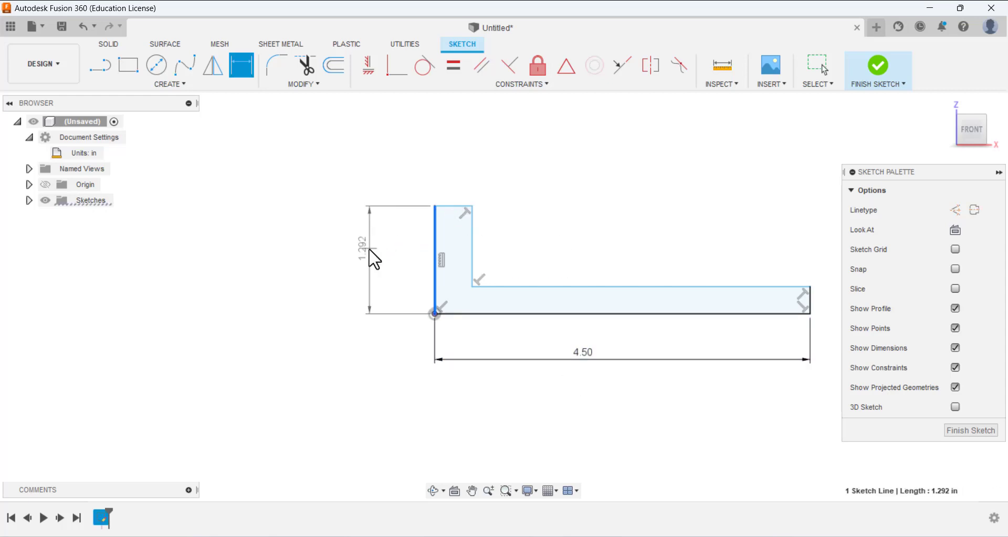
pyautogui.click(370, 250)
pyautogui.write('2.5')
pyautogui.press('Return')
pyautogui.scroll(-2, 371, 255)
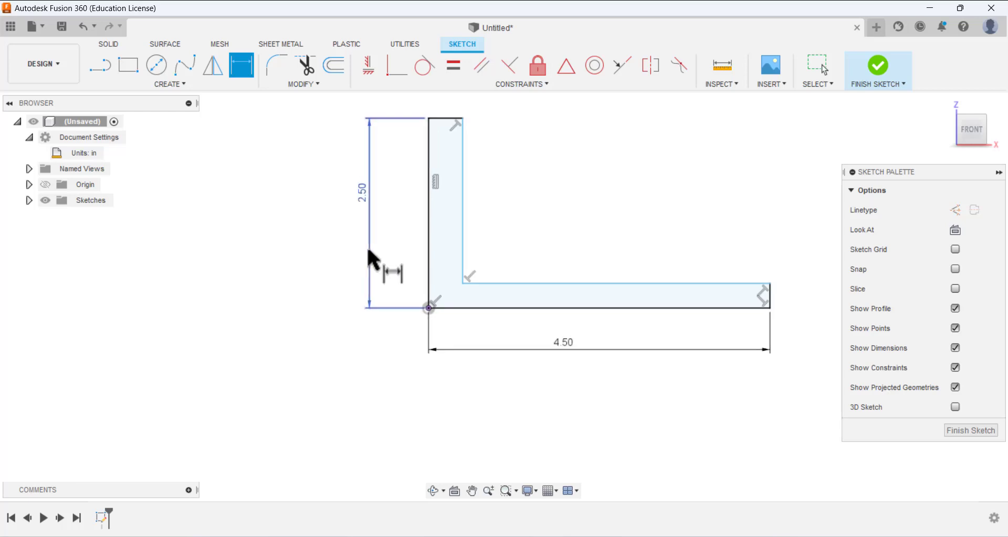
pyautogui.scroll(1, 731, 268)
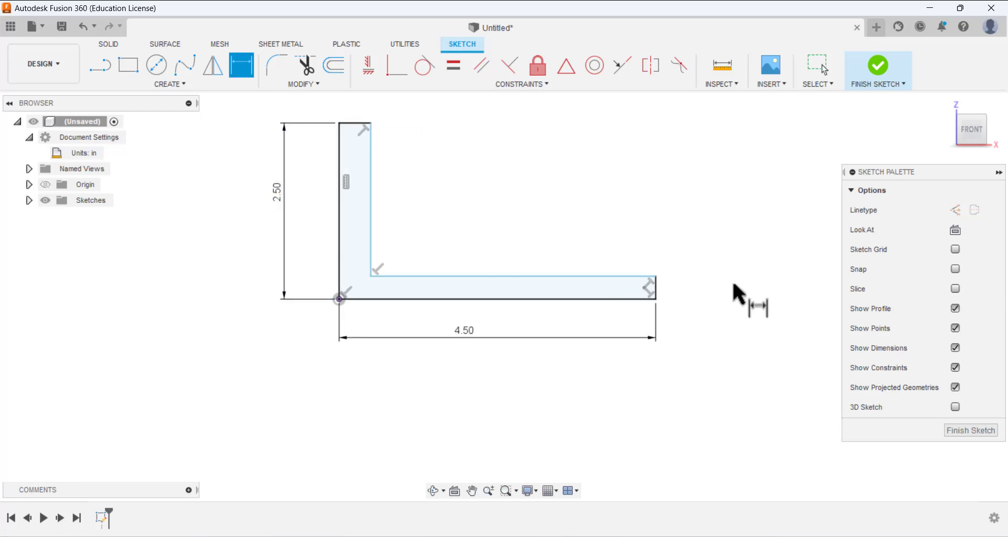
# - Set the base's right end edge and the upright's top edge both to 0.75 in
pyautogui.click(658, 289)
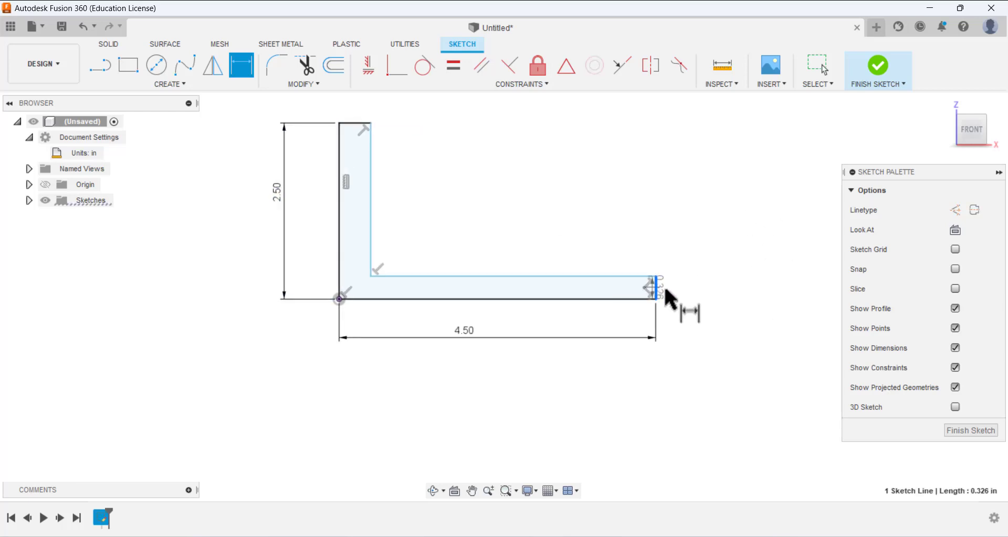
pyautogui.click(689, 293)
pyautogui.write('0')
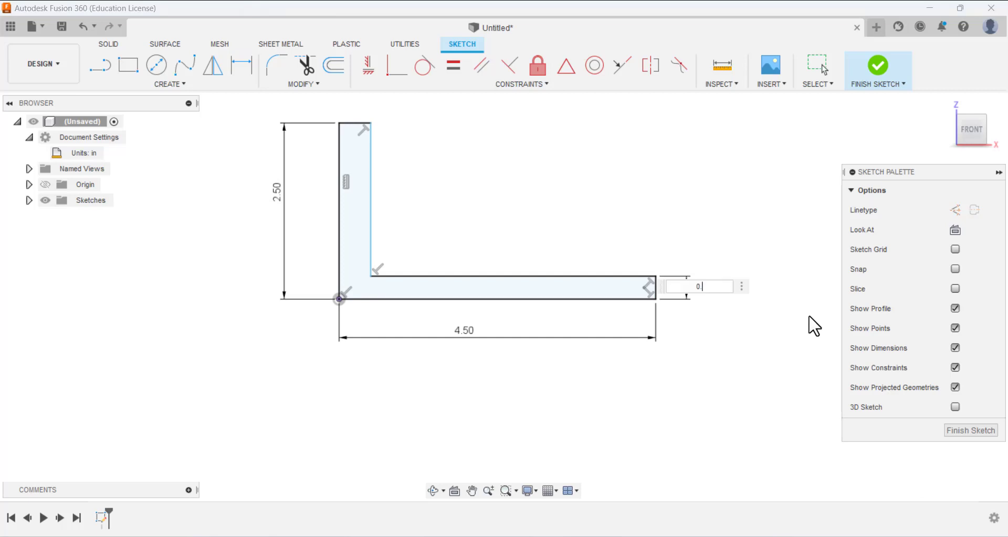
pyautogui.write('.75')
pyautogui.press('Return')
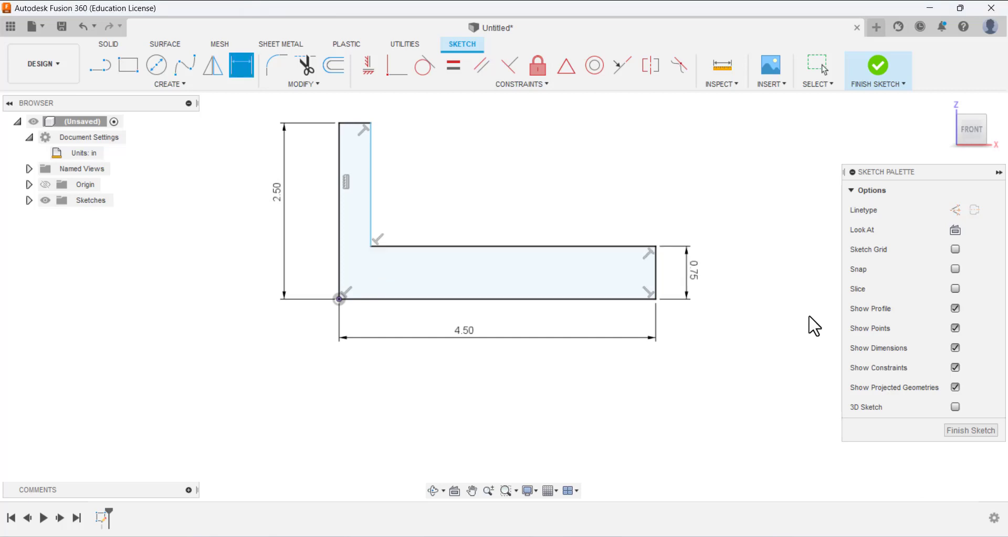
pyautogui.click(356, 123)
pyautogui.click(363, 112)
pyautogui.write('0')
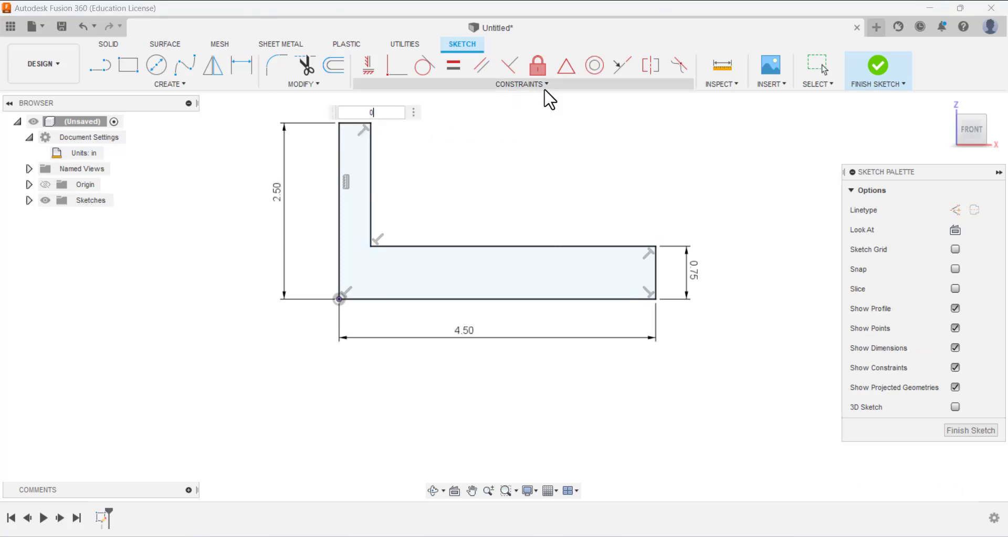
pyautogui.write('.75')
pyautogui.press('Return')
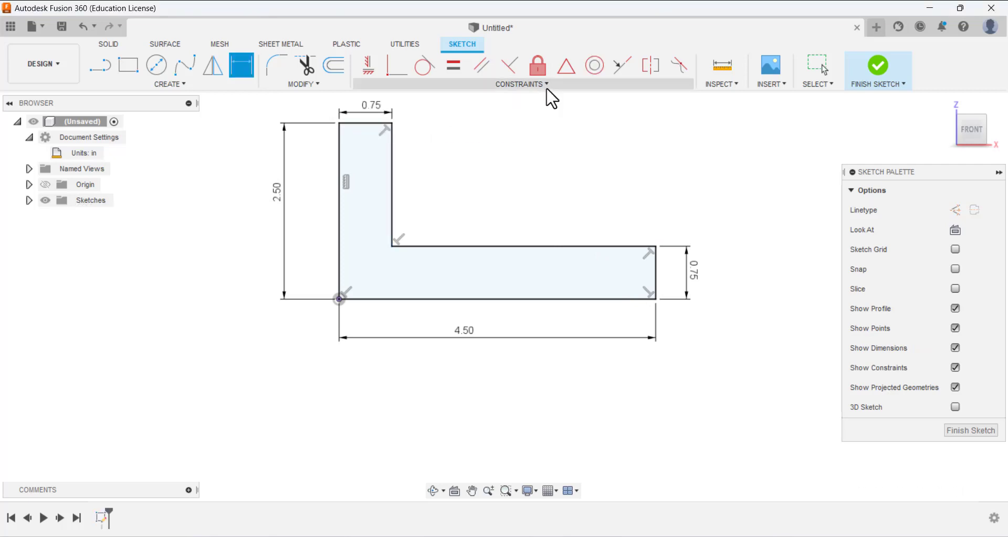
pyautogui.scroll(-3, 450, 308)
pyautogui.scroll(4, 483, 203)
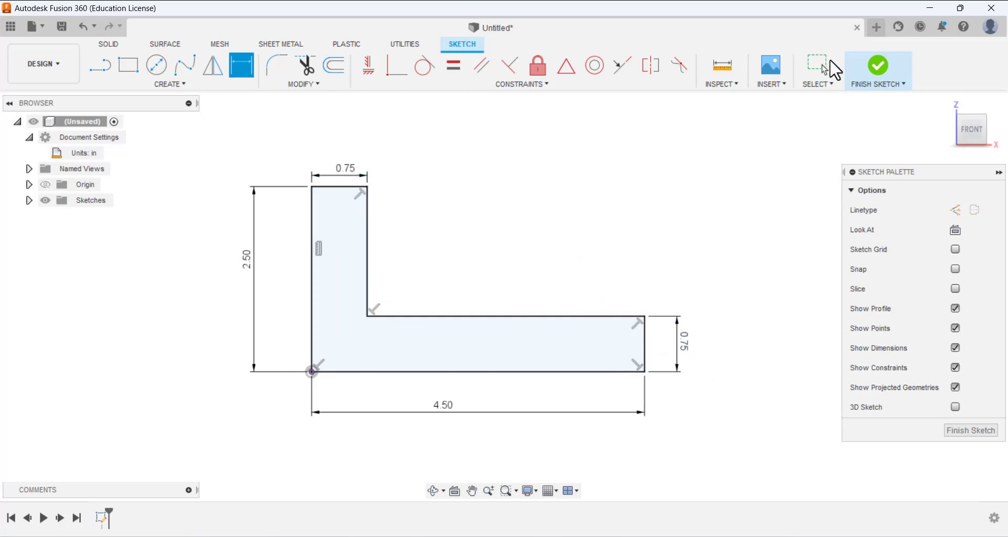
# - Replace the top 0.75 dimension with an Equal constraint to the right end edge
pyautogui.click(829, 63)
pyautogui.rightClick(344, 176)
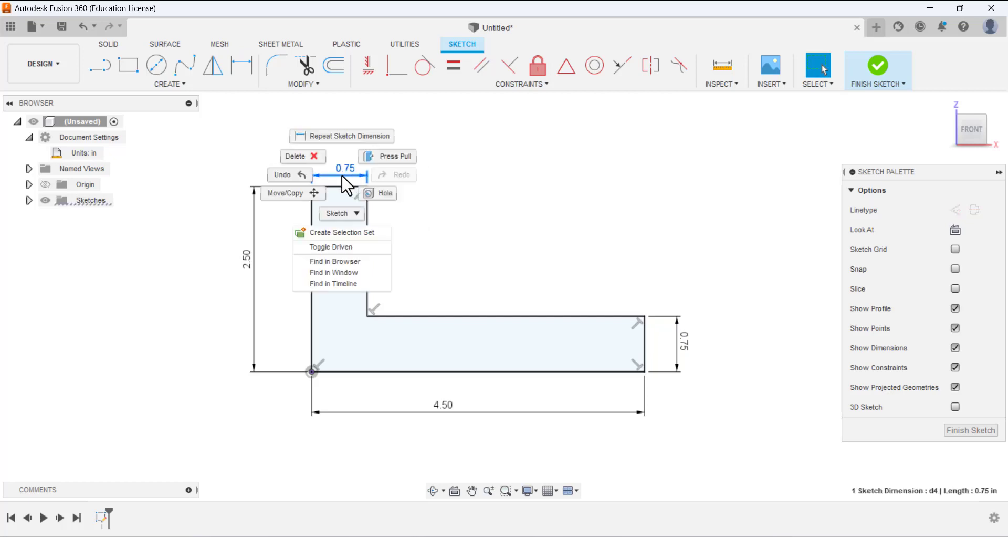
pyautogui.click(294, 153)
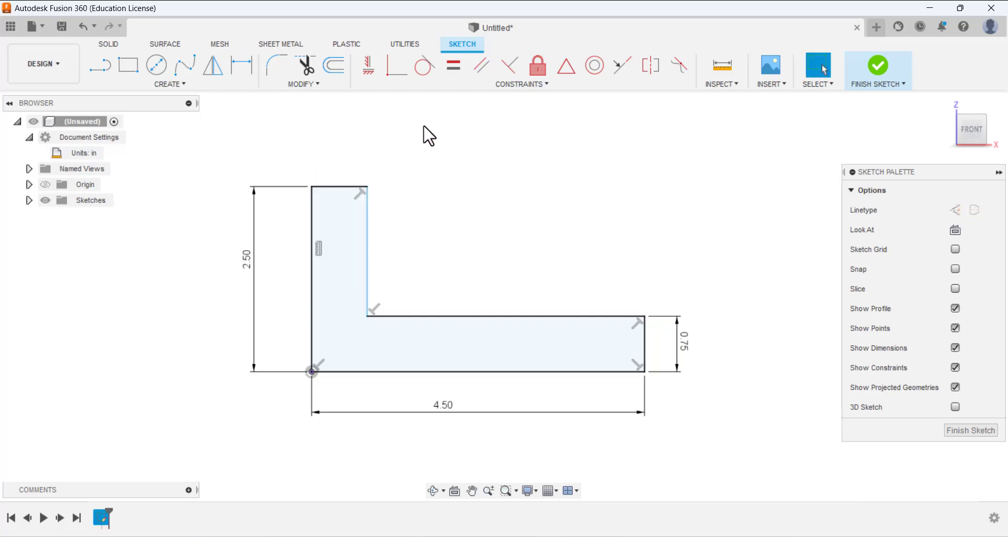
pyautogui.click(453, 67)
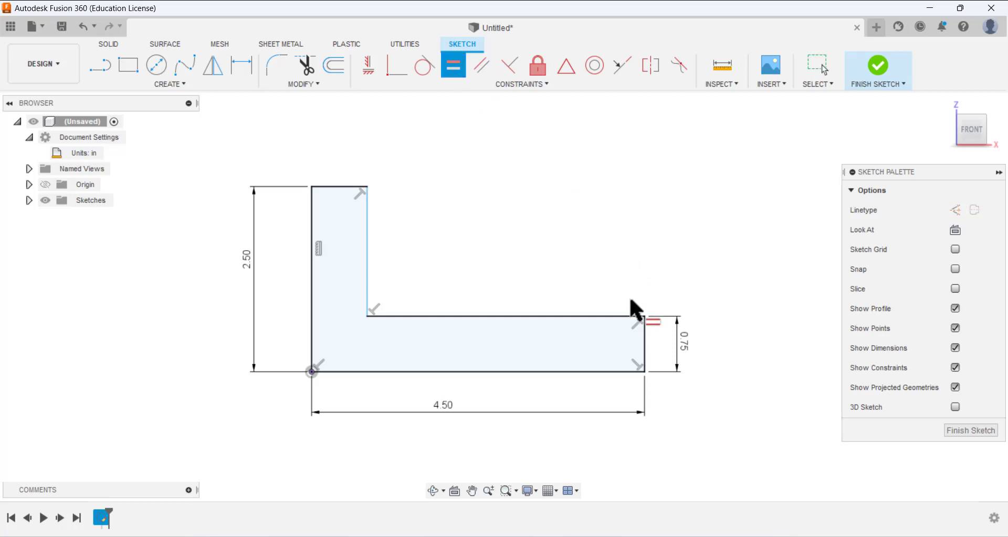
pyautogui.click(645, 339)
pyautogui.click(343, 187)
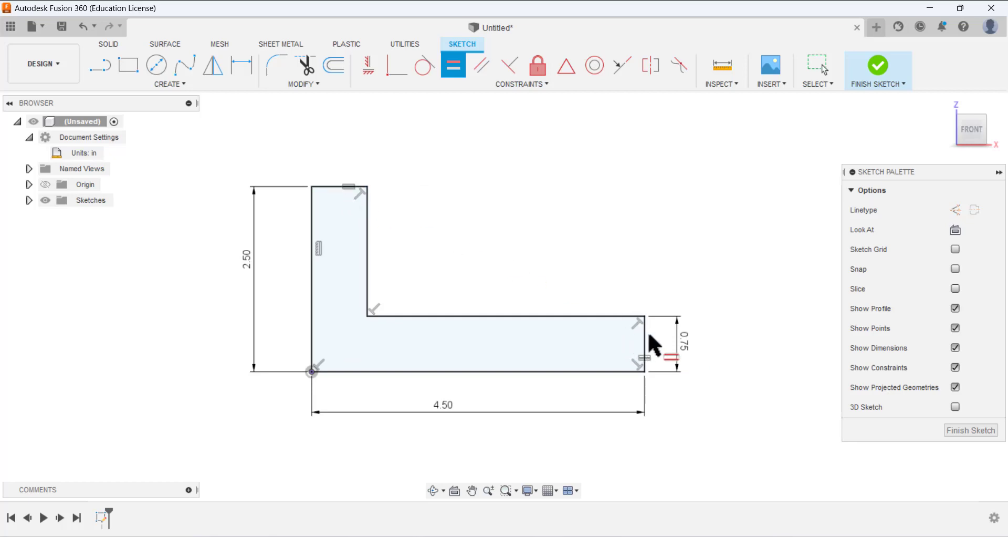
pyautogui.click(817, 65)
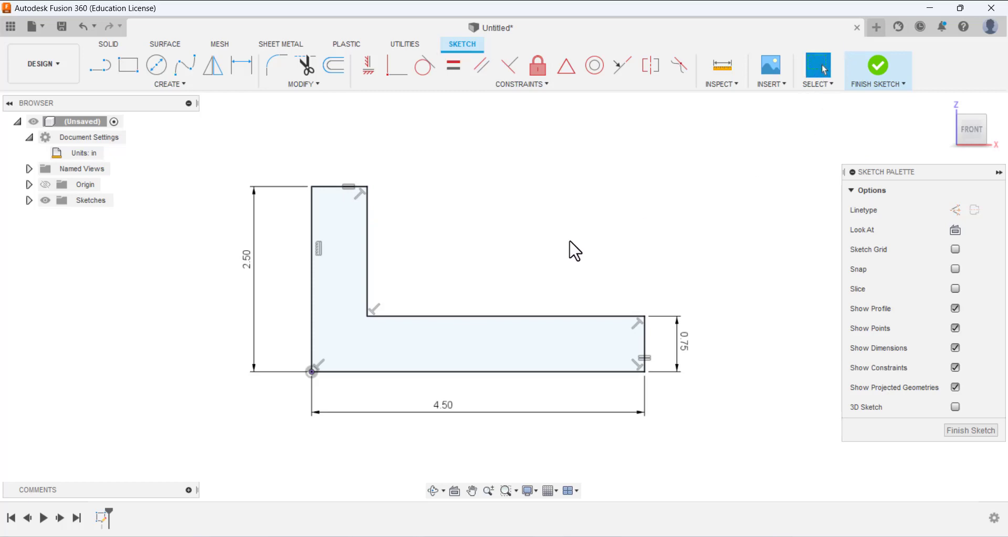
# - Move the 2.50 and 4.50 dimensions farther from the profile and finish the sketch
pyautogui.scroll(2, 540, 254)
pyautogui.scroll(-4, 544, 256)
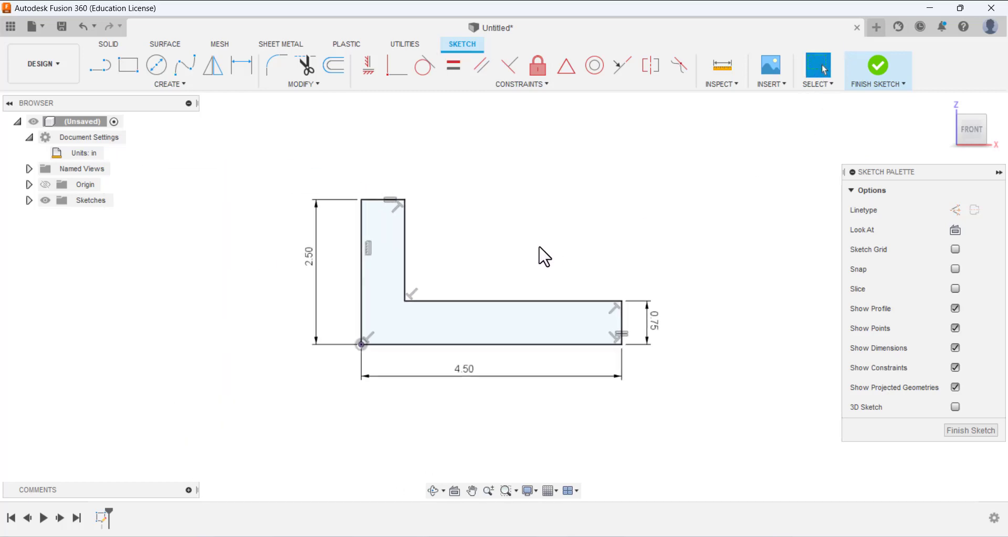
pyautogui.moveTo(308, 261); pyautogui.dragTo(266, 261)
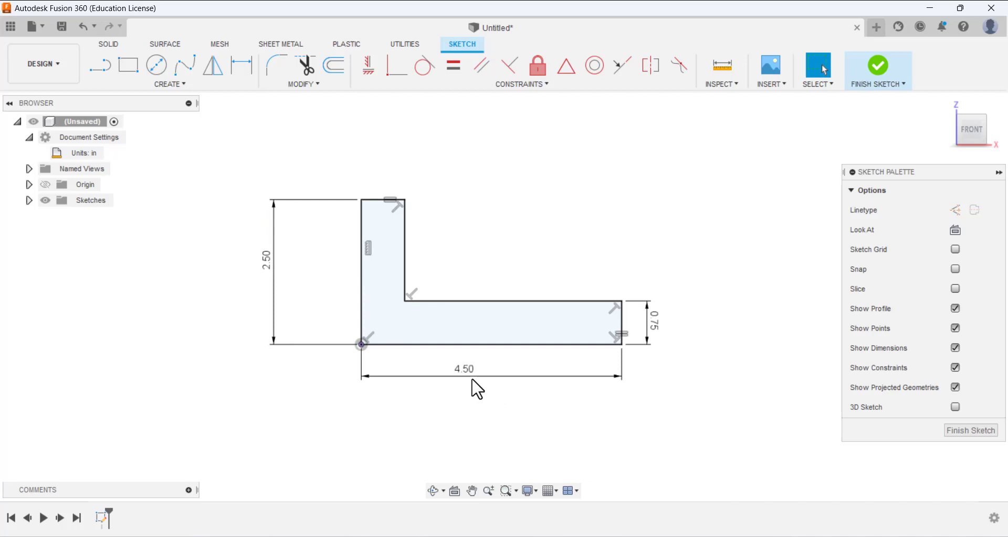
pyautogui.moveTo(471, 389); pyautogui.dragTo(475, 420)
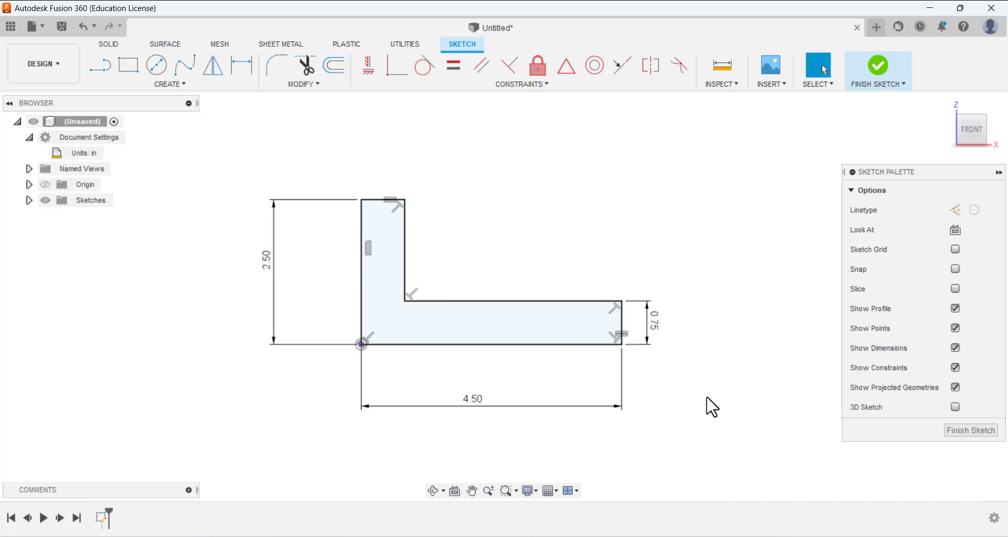
pyautogui.click(970, 430)
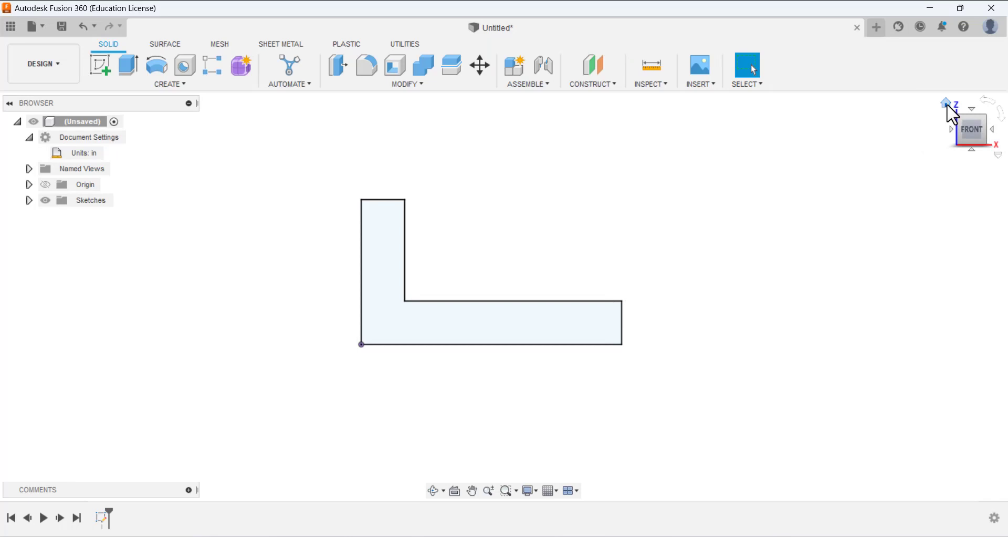
# - Extrude the L profile 3 in deep into a solid bracket body
pyautogui.click(947, 103)
pyautogui.scroll(-2, 501, 247)
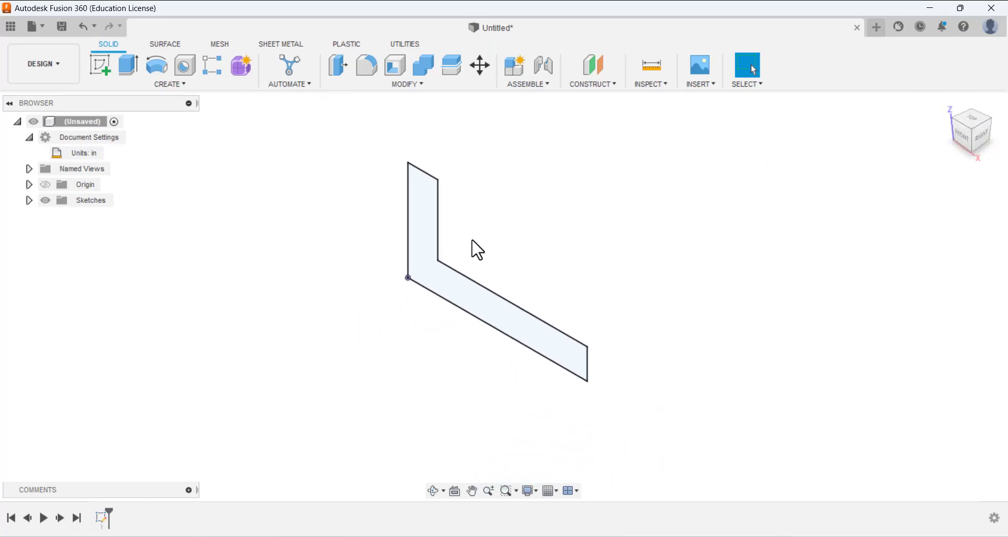
pyautogui.click(128, 67)
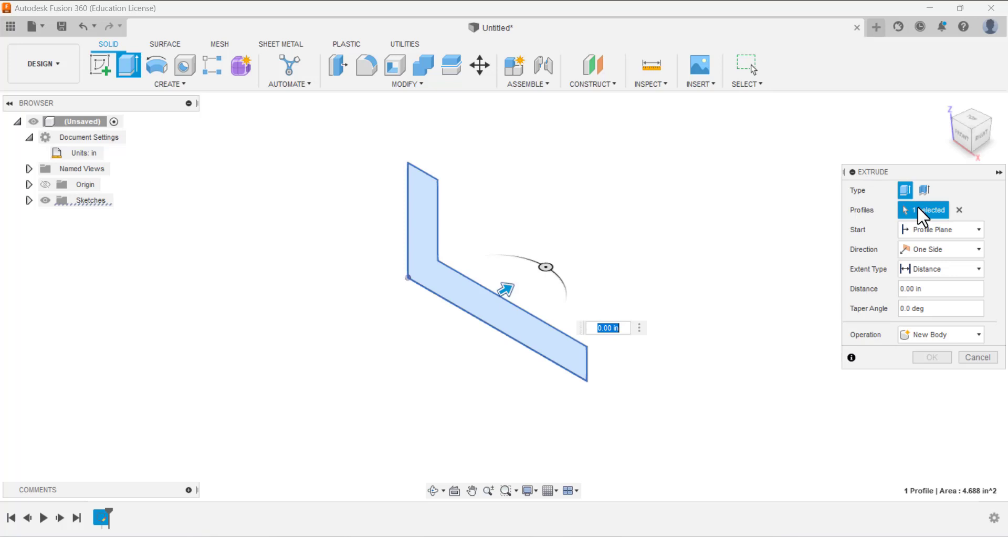
pyautogui.click(960, 209)
pyautogui.click(504, 329)
pyautogui.moveTo(510, 286); pyautogui.dragTo(612, 227)
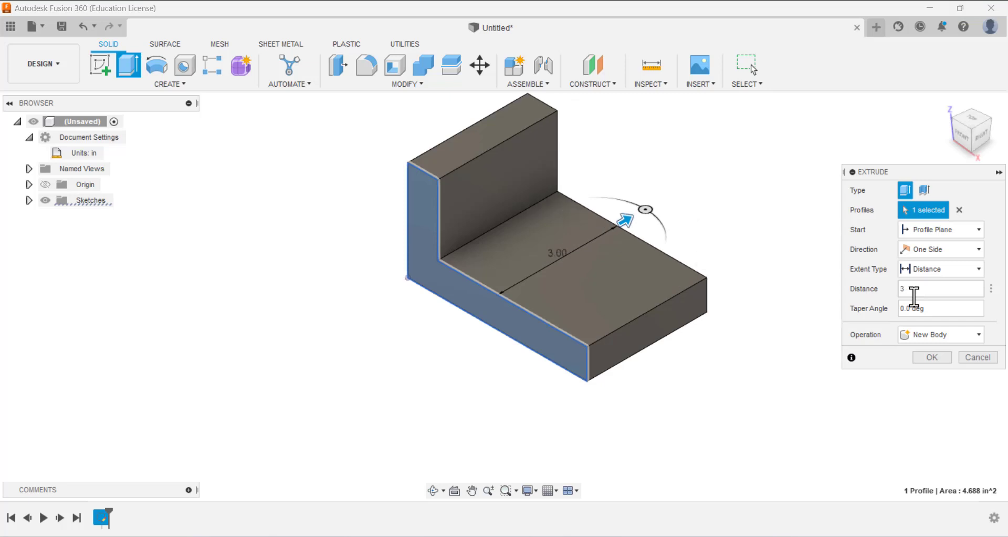
pyautogui.press('Return')
pyautogui.keyDown('shift'); pyautogui.moveTo(597, 218); pyautogui.dragTo(776, 175, button='middle'); pyautogui.keyUp('shift')
pyautogui.click(946, 103)
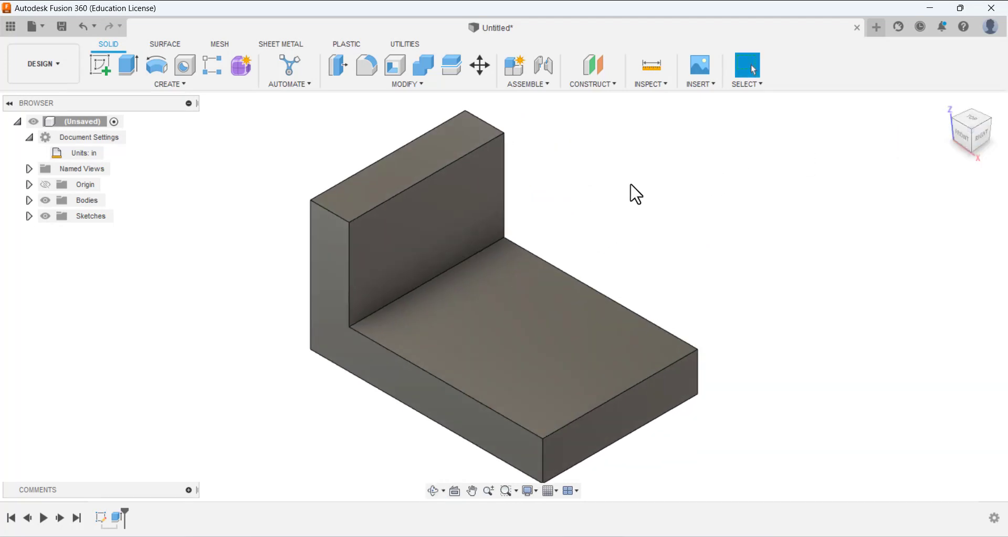
# - Start a new sketch on the top face of the bracket's base
pyautogui.scroll(2, 627, 199)
pyautogui.scroll(-4, 620, 205)
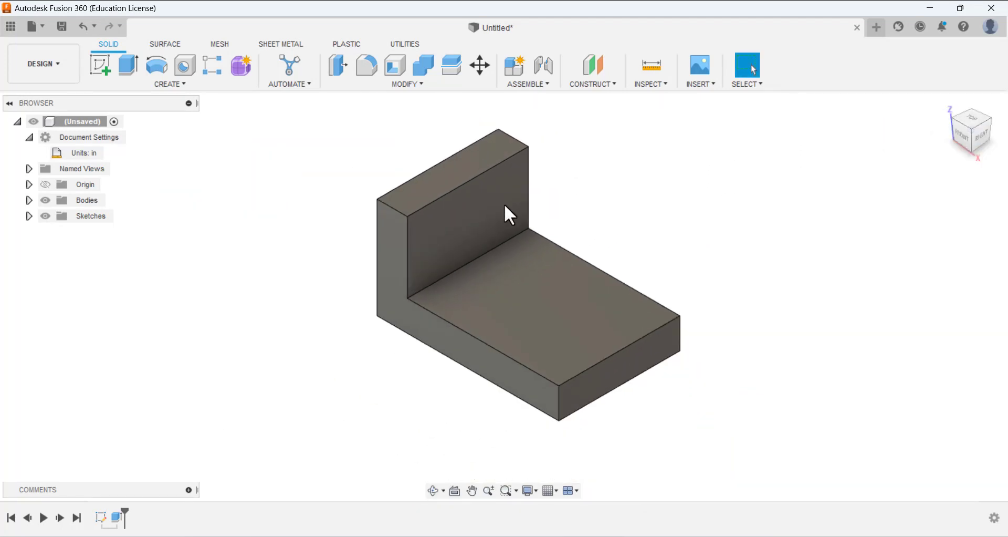
pyautogui.scroll(-1, 488, 221)
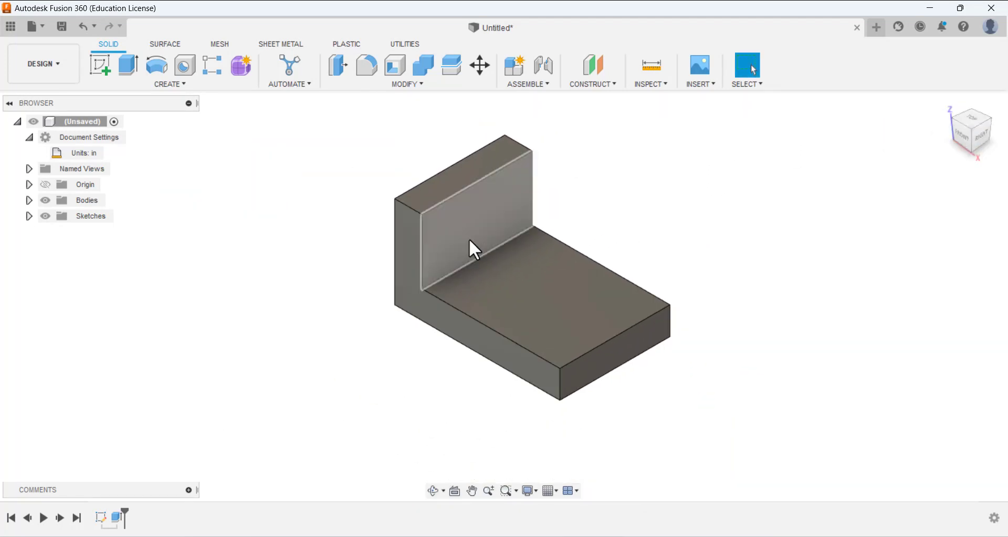
pyautogui.click(101, 65)
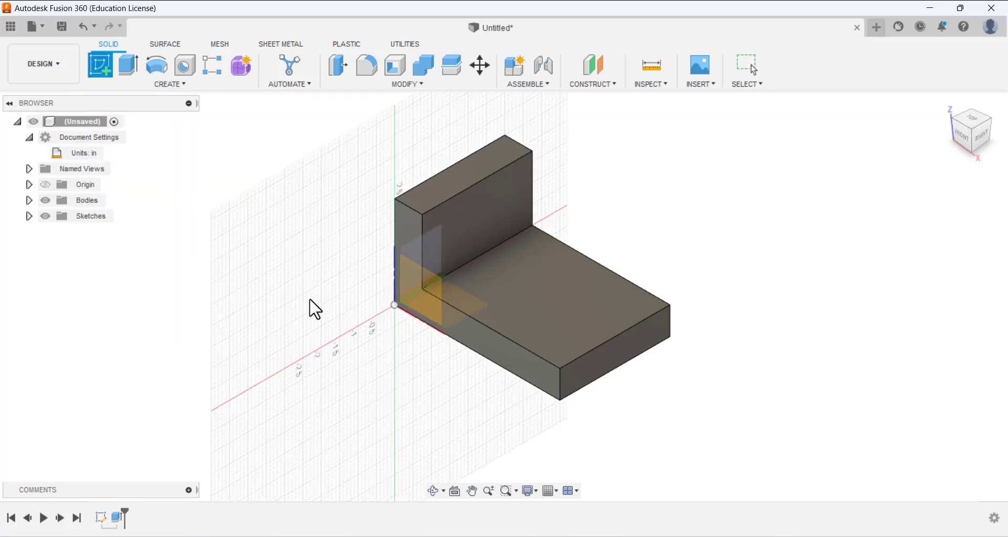
pyautogui.click(549, 303)
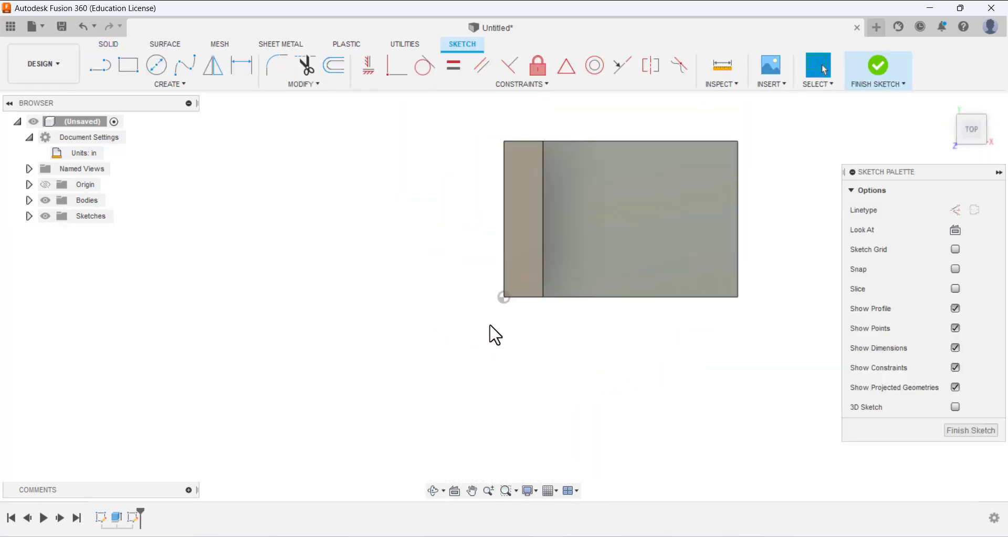
pyautogui.scroll(-3, 485, 325)
pyautogui.scroll(4, 698, 212)
pyautogui.scroll(-2, 650, 231)
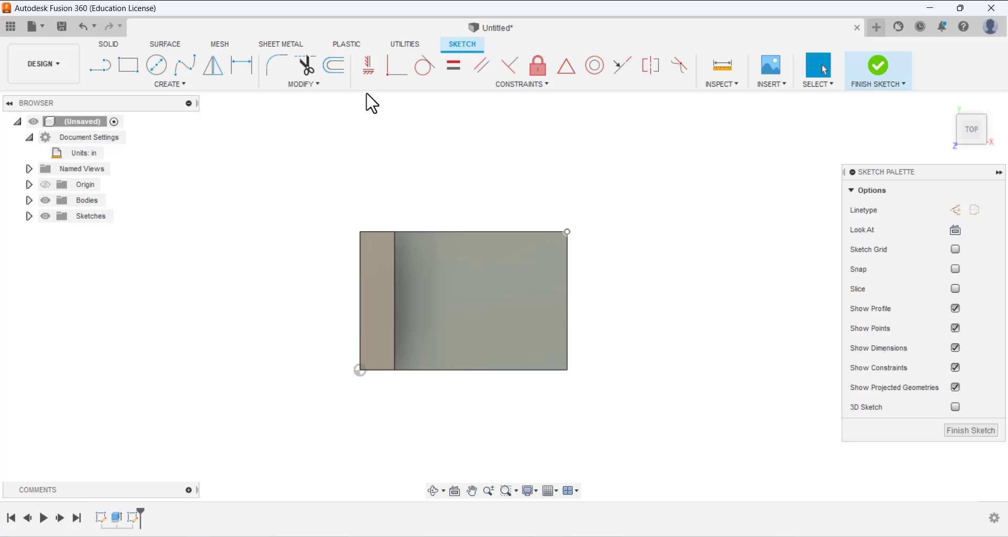
# - Draw a rectangle against the right edge and place it 0.5 in above the bottom edge
pyautogui.click(130, 72)
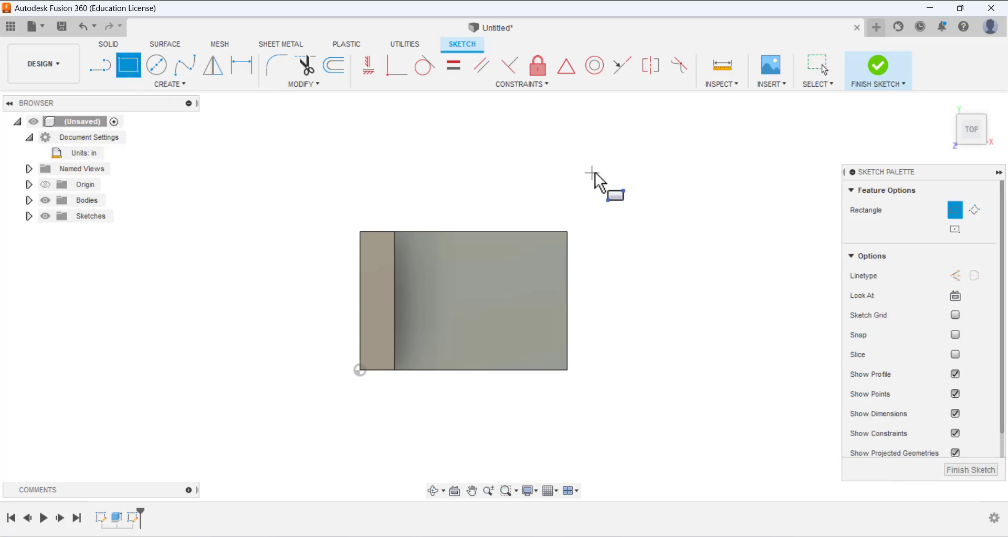
pyautogui.click(567, 253)
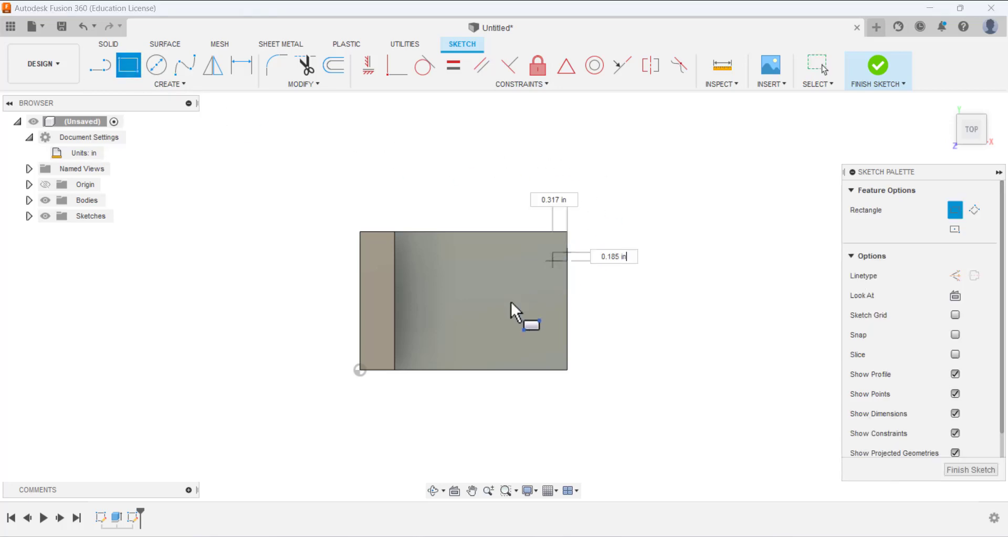
pyautogui.click(489, 354)
pyautogui.click(241, 65)
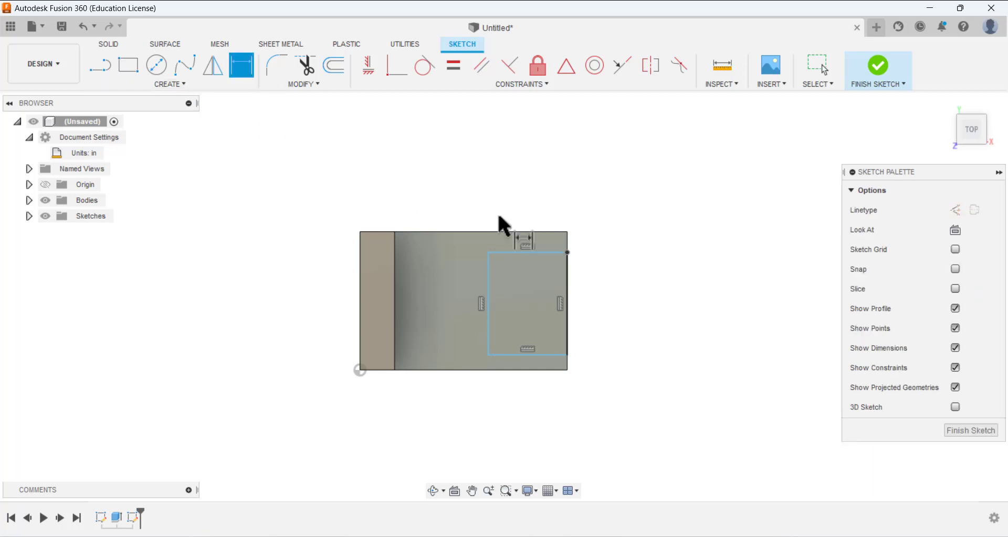
pyautogui.scroll(3, 568, 336)
pyautogui.click(556, 375)
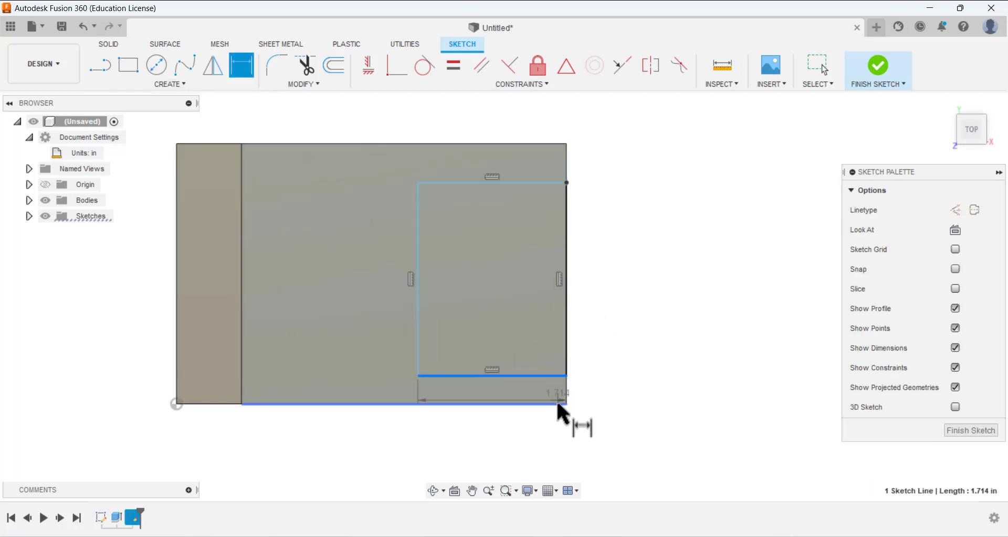
pyautogui.click(544, 404)
pyautogui.click(604, 392)
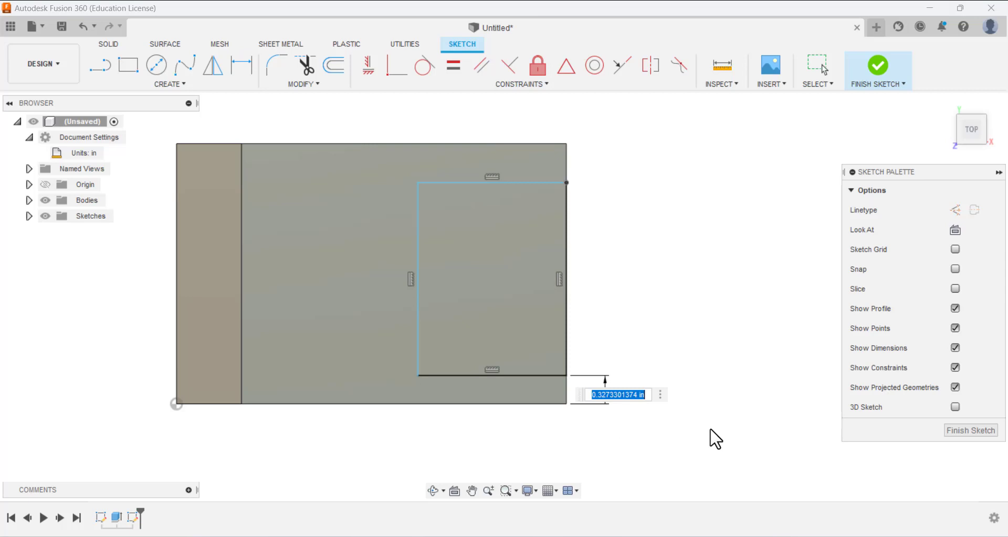
pyautogui.write('0.5')
pyautogui.press('Return')
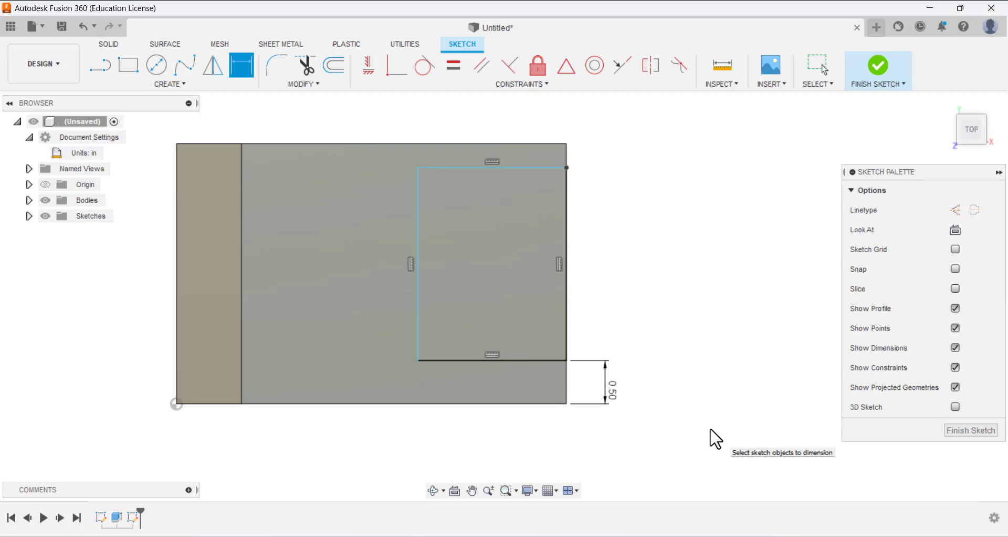
# - Dimension the rectangle 2 in tall and 1.50 in wide
pyautogui.click(566, 273)
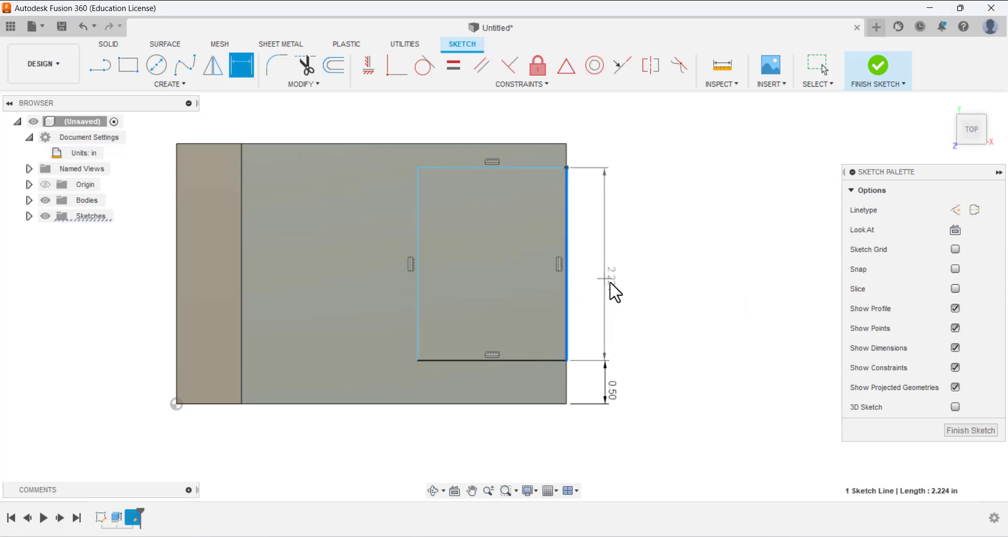
pyautogui.click(609, 289)
pyautogui.write('2')
pyautogui.press('Return')
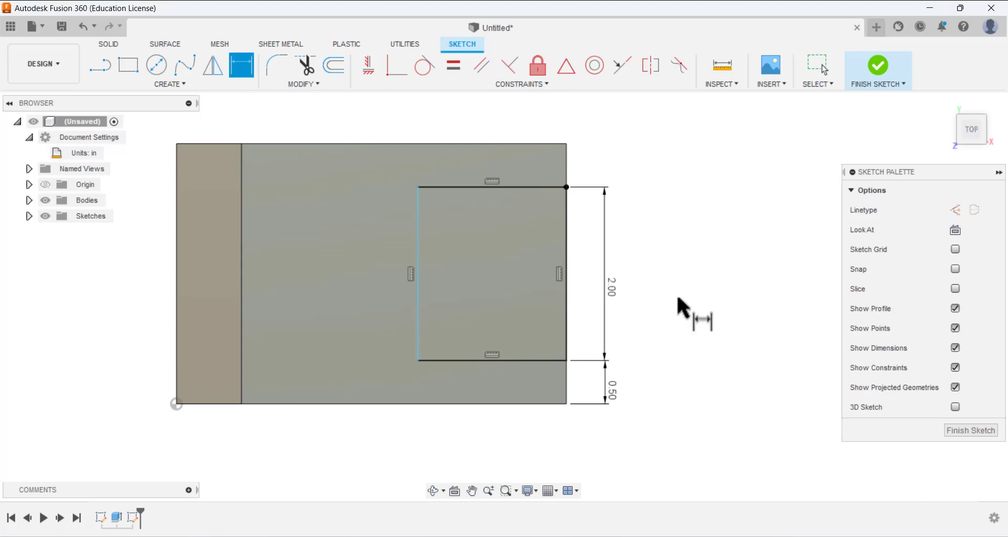
pyautogui.click(514, 186)
pyautogui.click(518, 127)
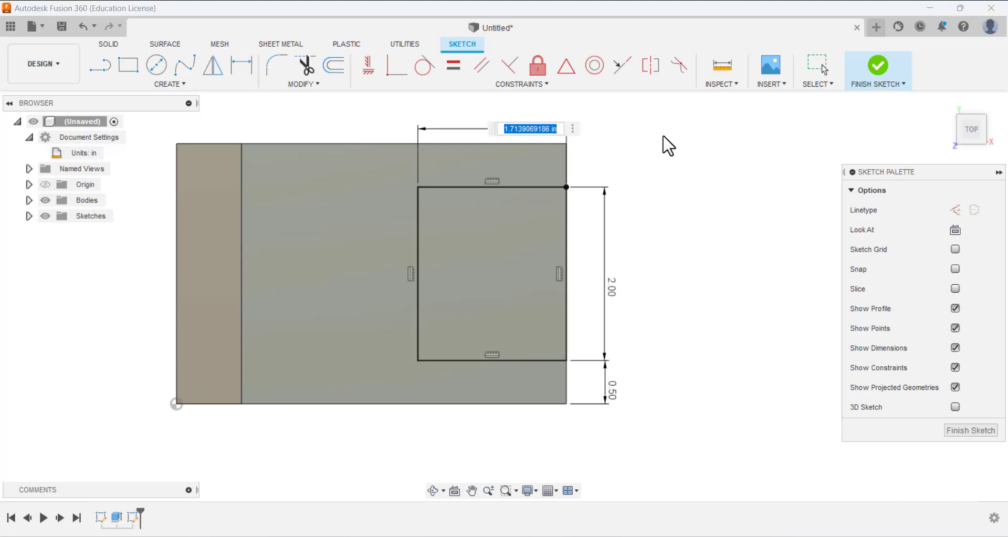
pyautogui.write('1.5')
pyautogui.press('Return')
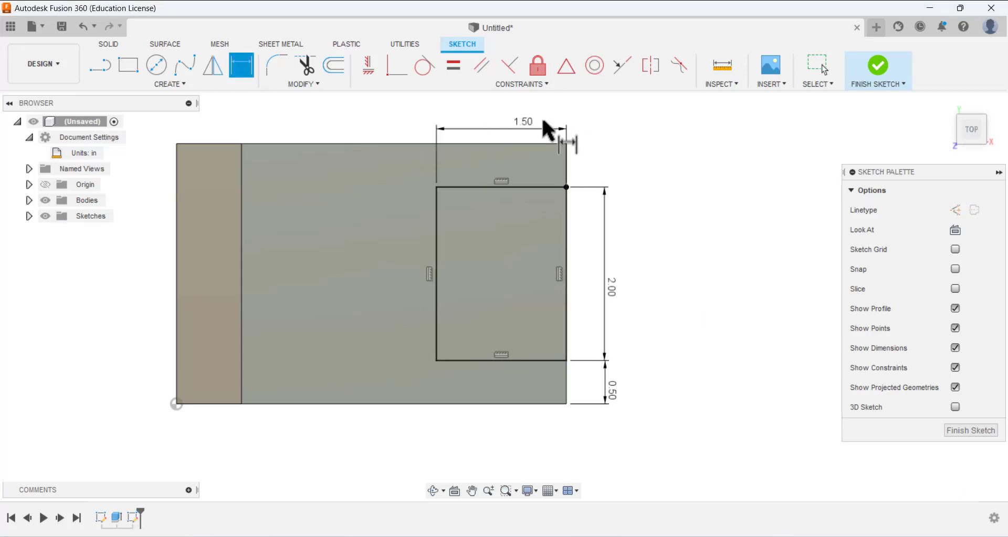
# - Draw a circle left of the rectangle and give it a 0.75 in diameter
pyautogui.click(157, 66)
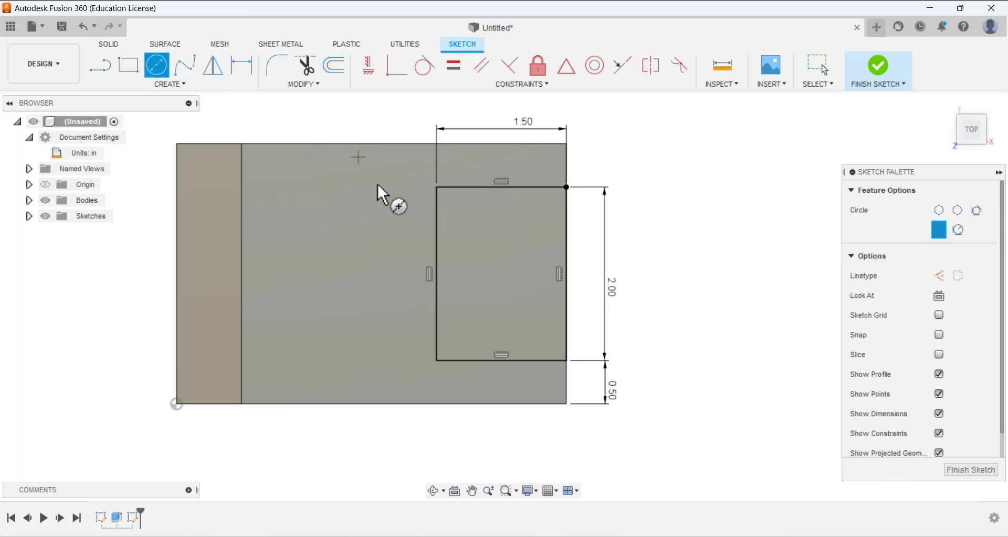
pyautogui.click(334, 273)
pyautogui.click(361, 289)
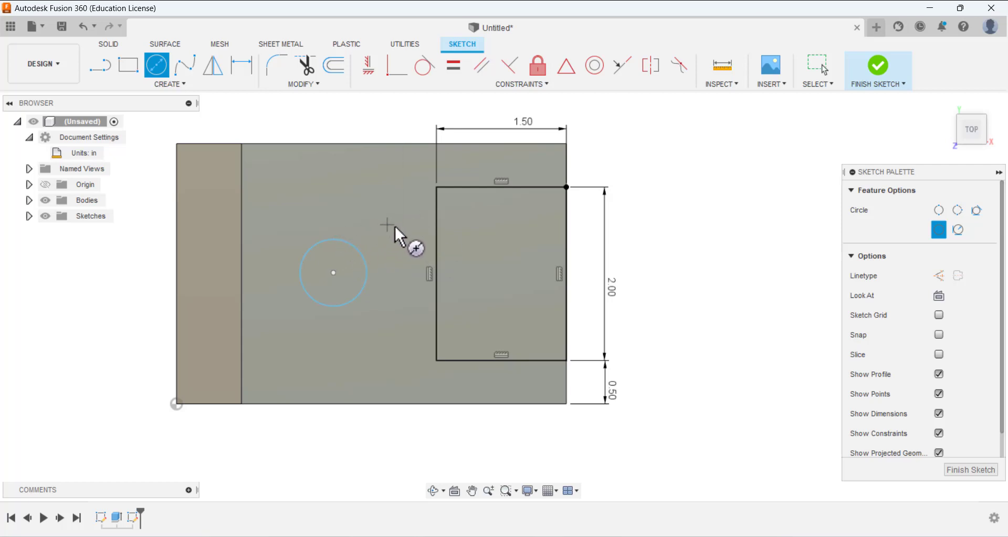
pyautogui.click(241, 66)
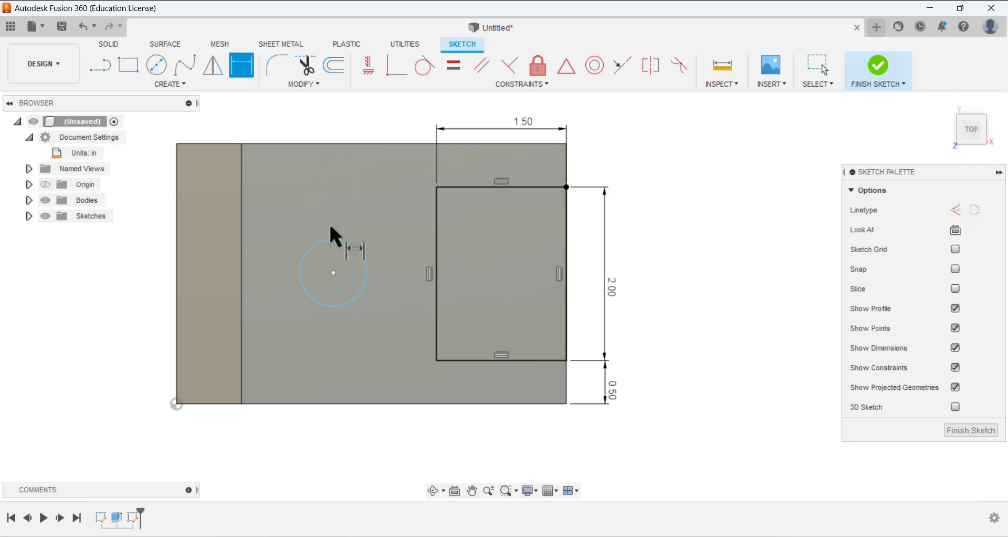
pyautogui.click(340, 247)
pyautogui.click(372, 135)
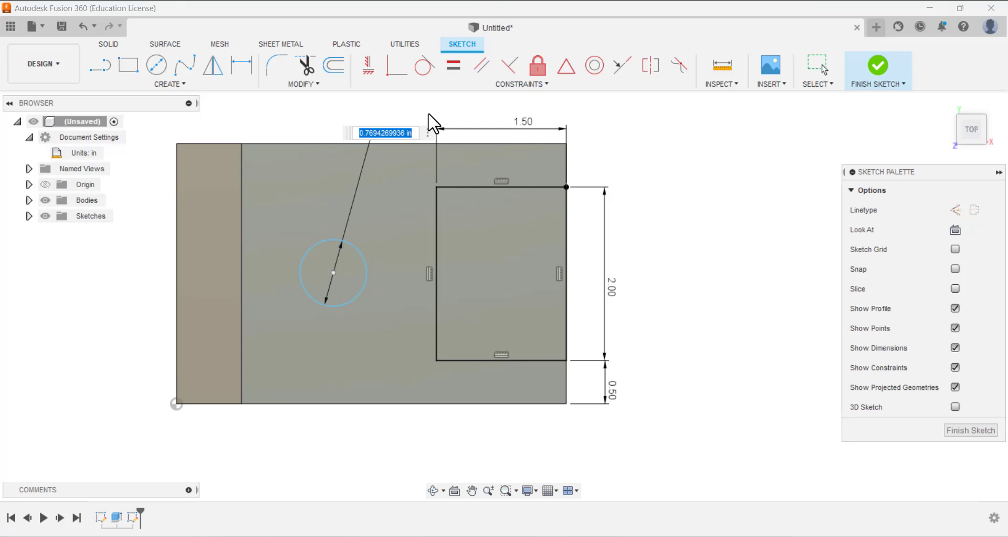
pyautogui.write('0.75')
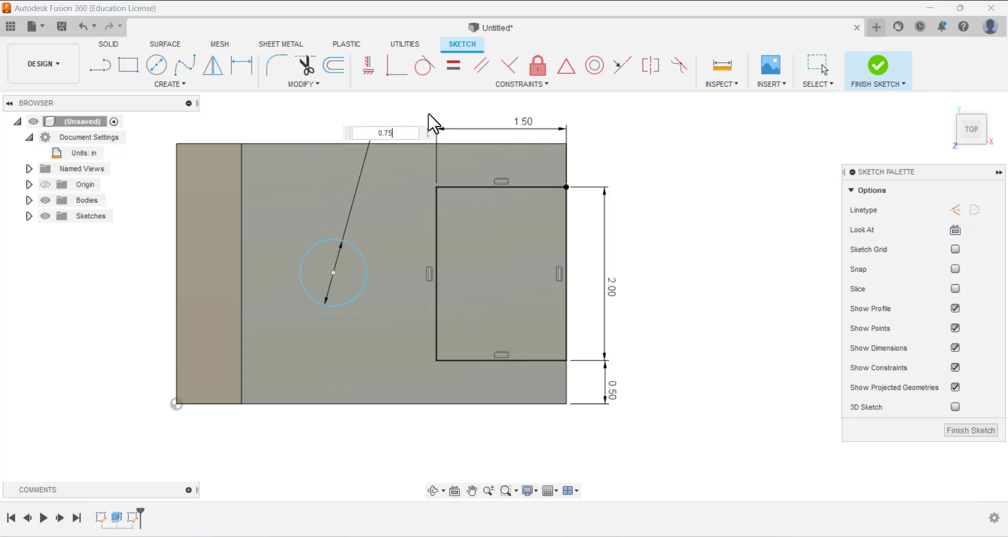
pyautogui.press('Return')
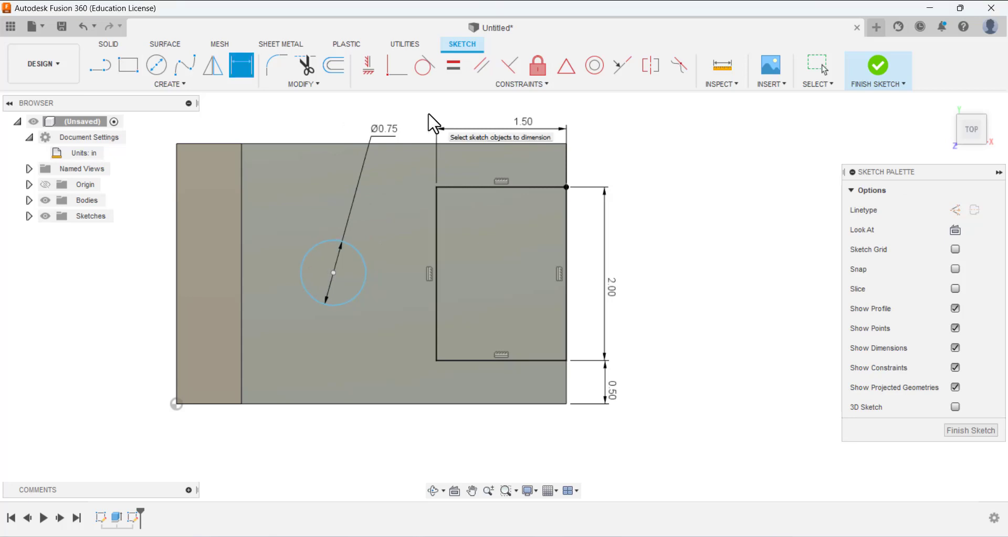
# - Position the circle's centre 1.5 in above the bottom edge and 2.67 in from the right edge
pyautogui.click(334, 273)
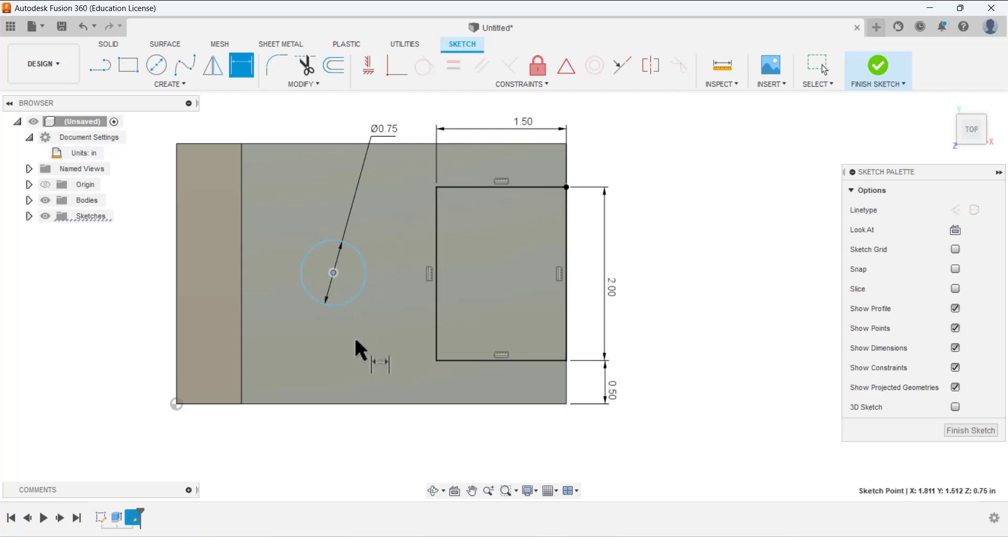
pyautogui.click(354, 403)
pyautogui.click(275, 338)
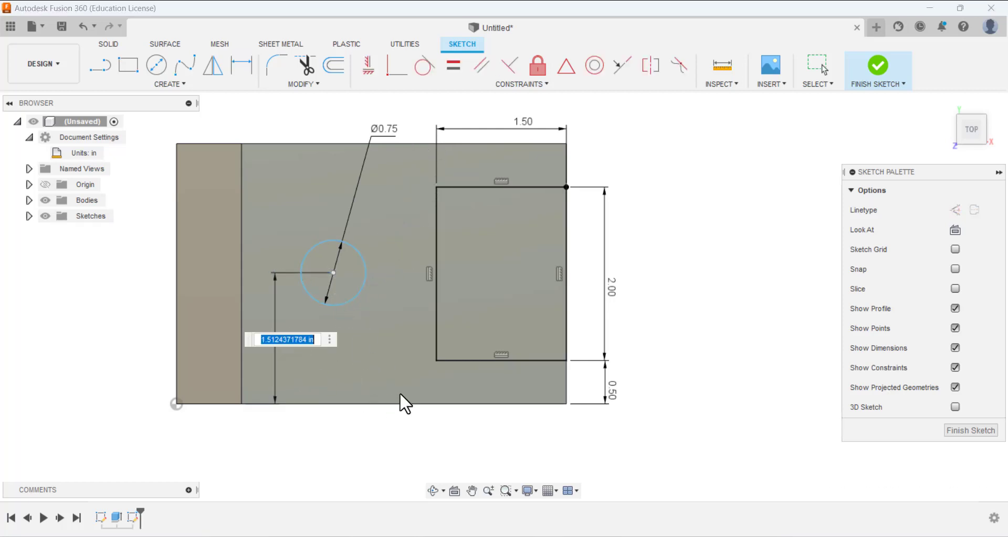
pyautogui.write('1.5')
pyautogui.press('Return')
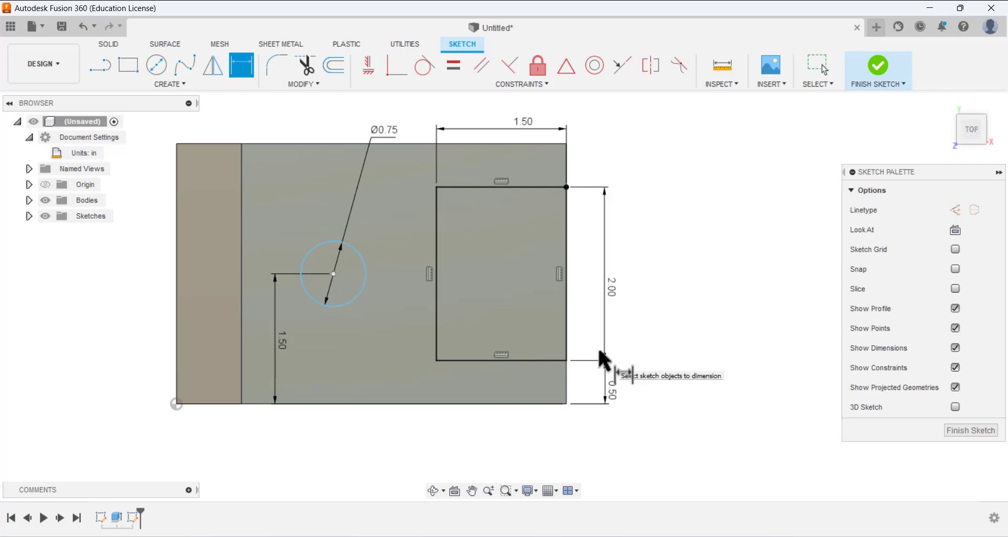
pyautogui.click(566, 274)
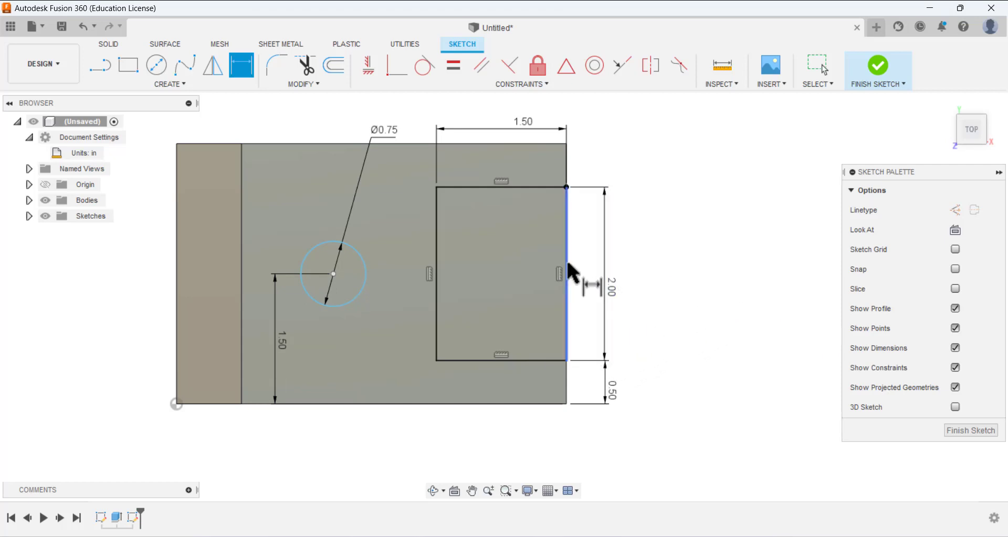
pyautogui.click(334, 273)
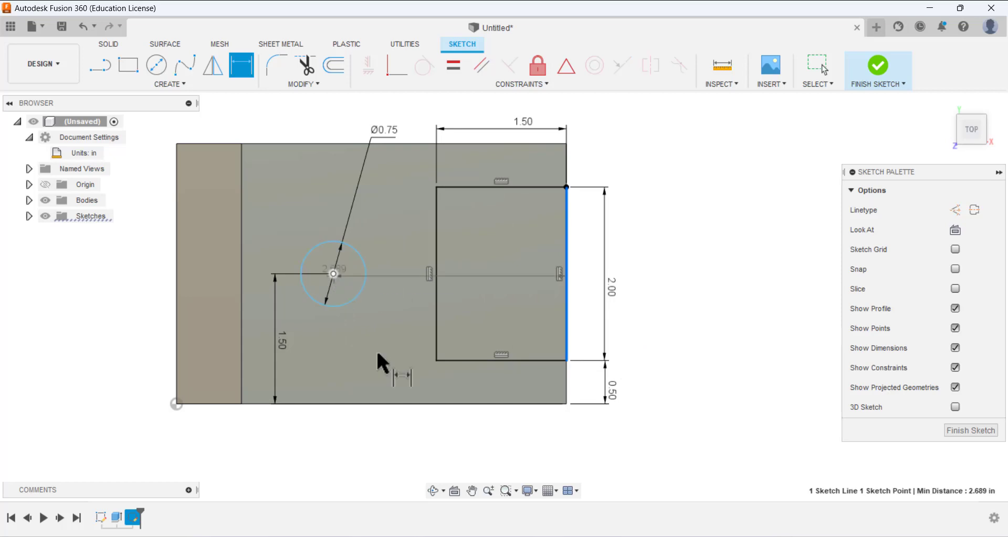
pyautogui.click(439, 465)
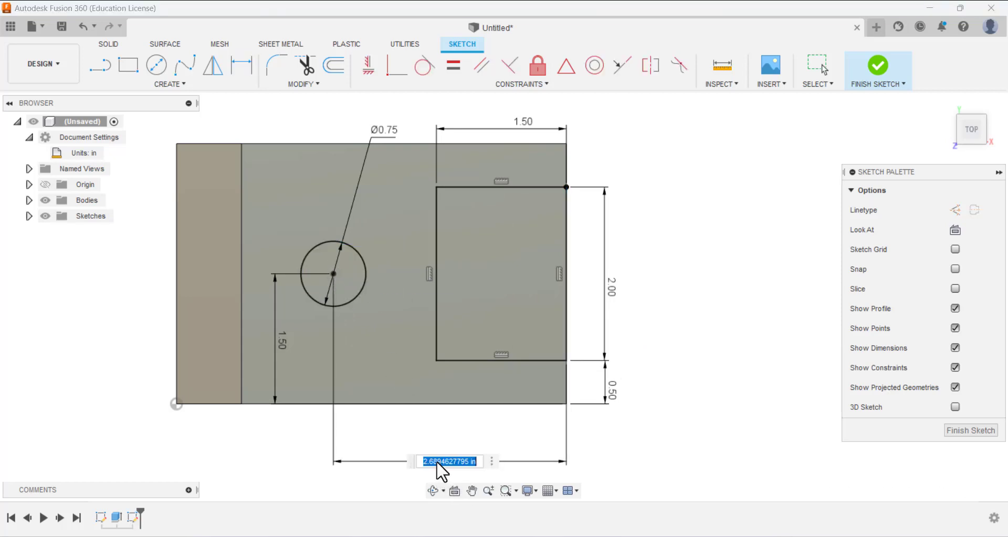
pyautogui.press('Escape')
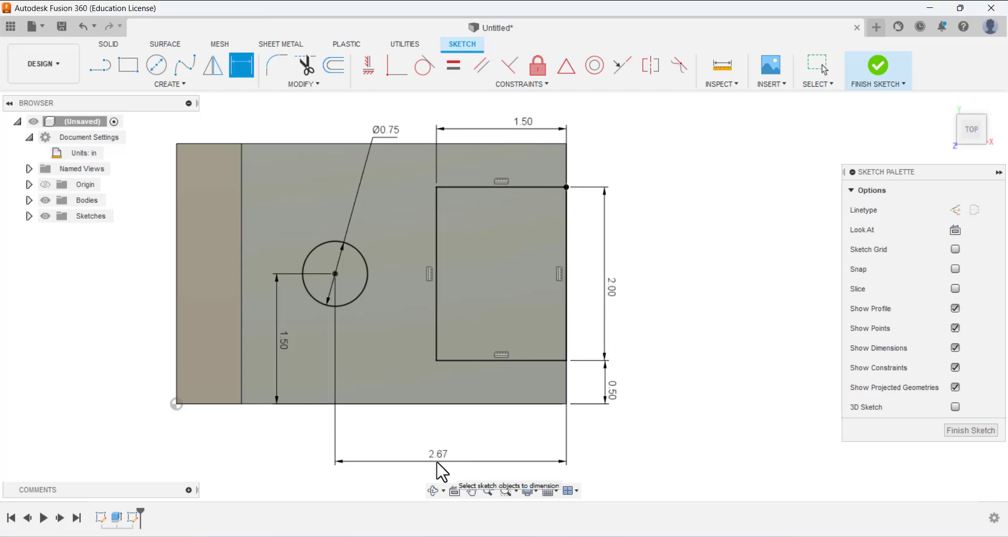
pyautogui.scroll(2, 530, 386)
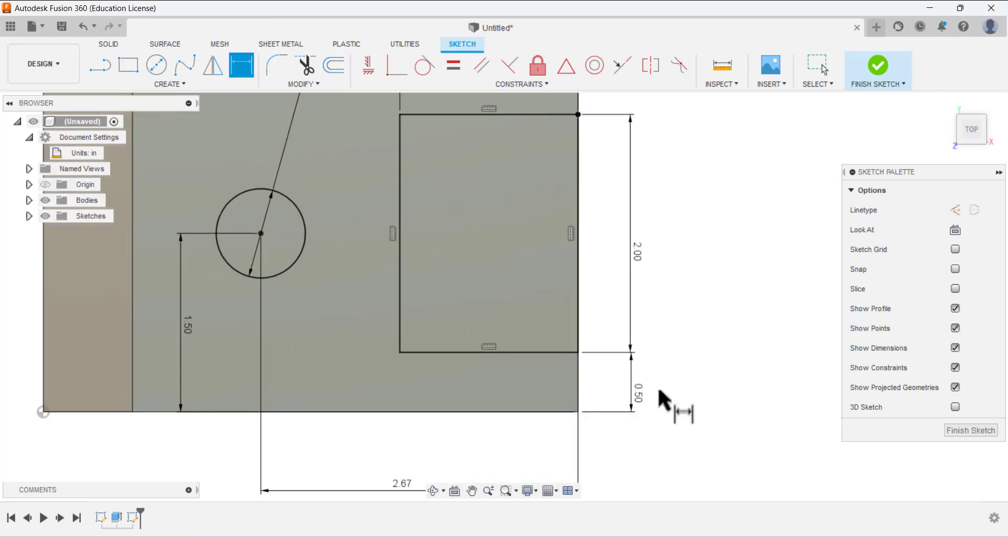
# - Finish the sketch and start an extrude with the rectangle and circle profiles selected
pyautogui.click(960, 431)
pyautogui.click(949, 103)
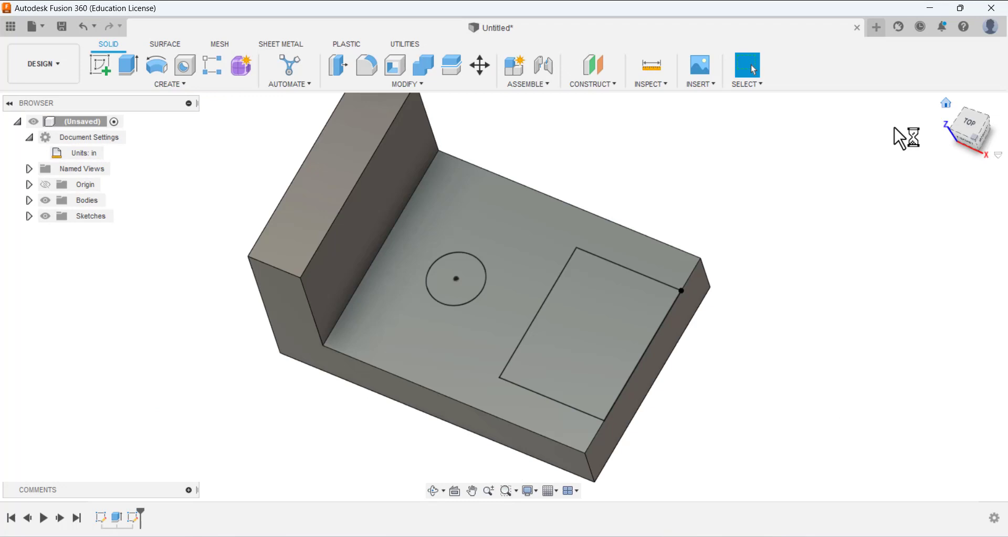
pyautogui.click(128, 66)
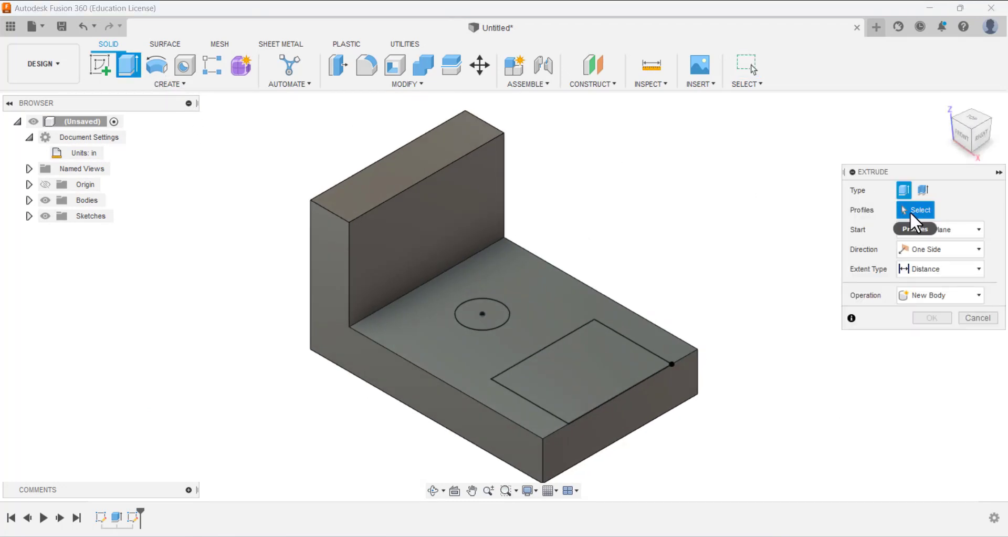
pyautogui.click(578, 347)
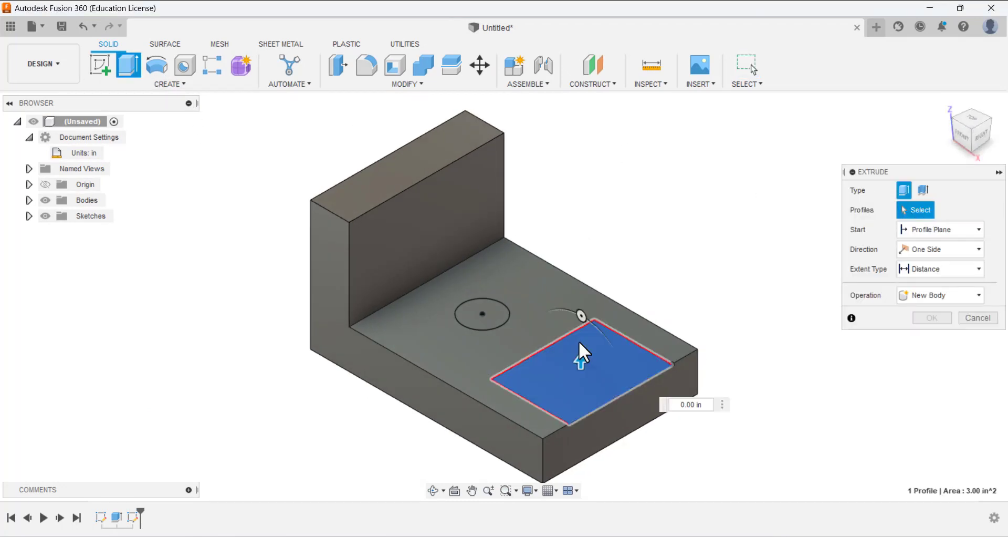
pyautogui.click(479, 311)
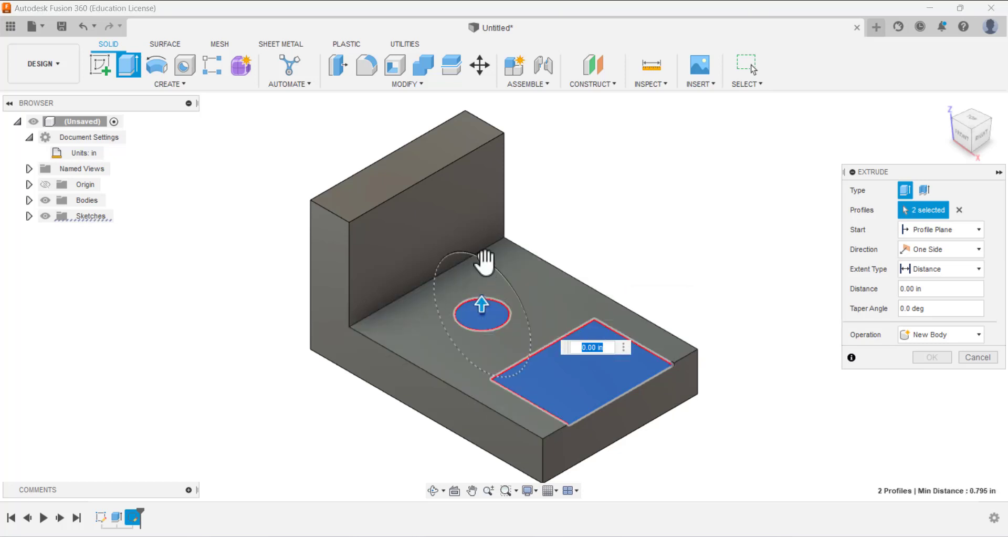
# - Cut both profiles through the entire base using the All extent
pyautogui.click(482, 305)
pyautogui.moveTo(482, 306); pyautogui.dragTo(483, 376)
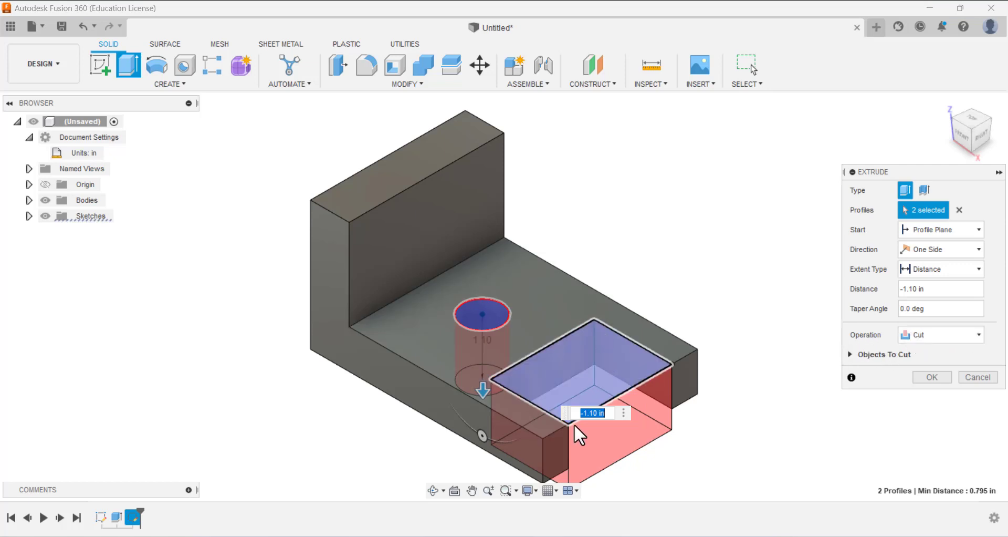
pyautogui.click(925, 269)
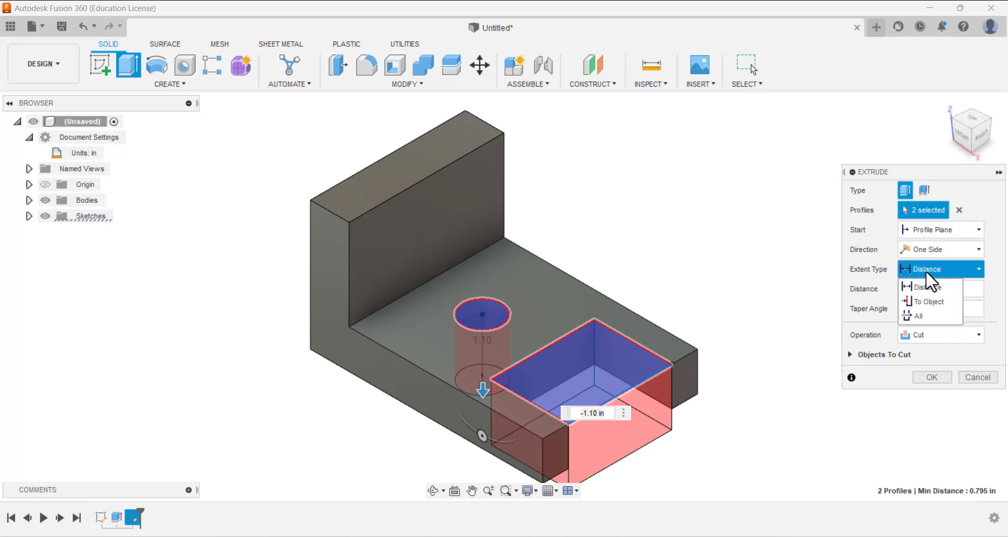
pyautogui.click(919, 316)
pyautogui.keyDown('shift'); pyautogui.moveTo(657, 308); pyautogui.dragTo(651, 221, button='middle'); pyautogui.keyUp('shift')
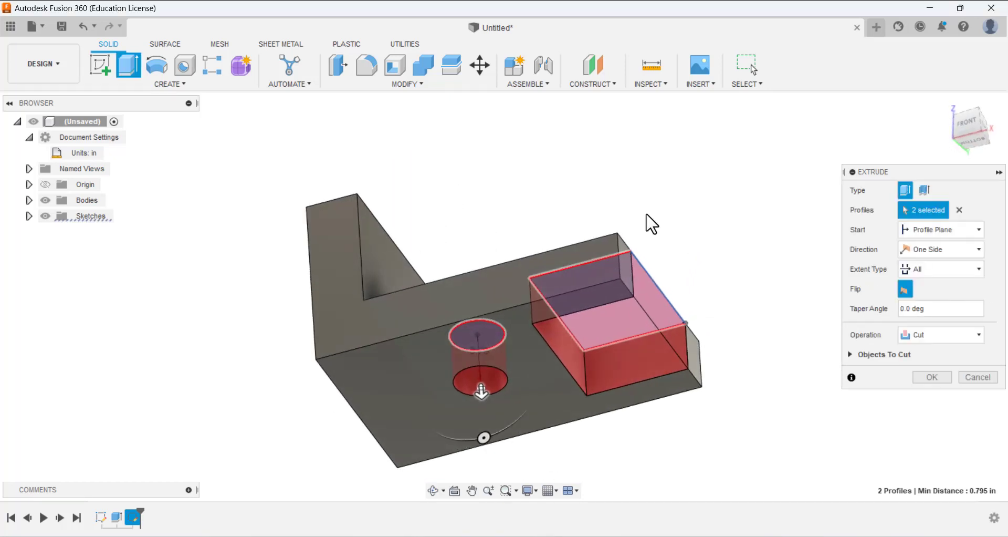
pyautogui.click(931, 377)
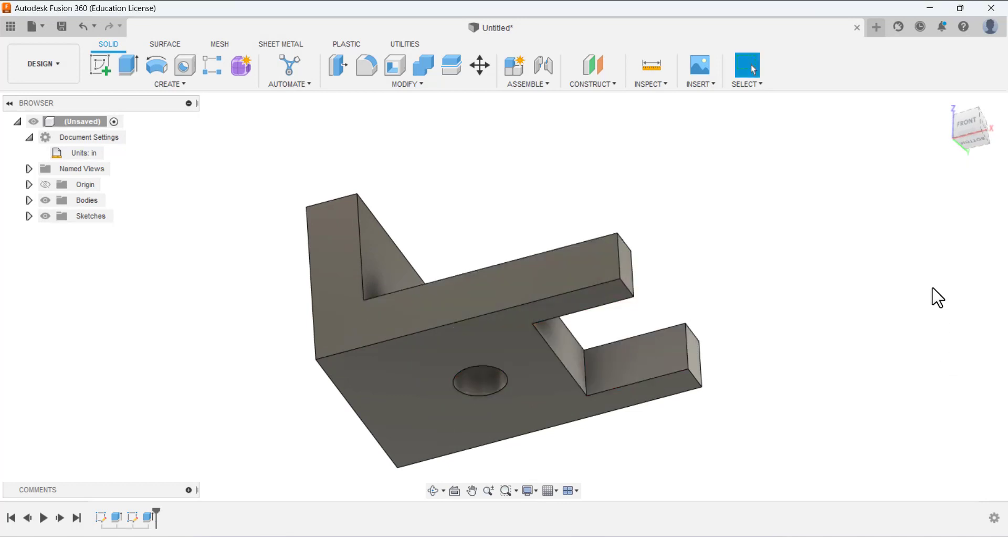
pyautogui.click(946, 104)
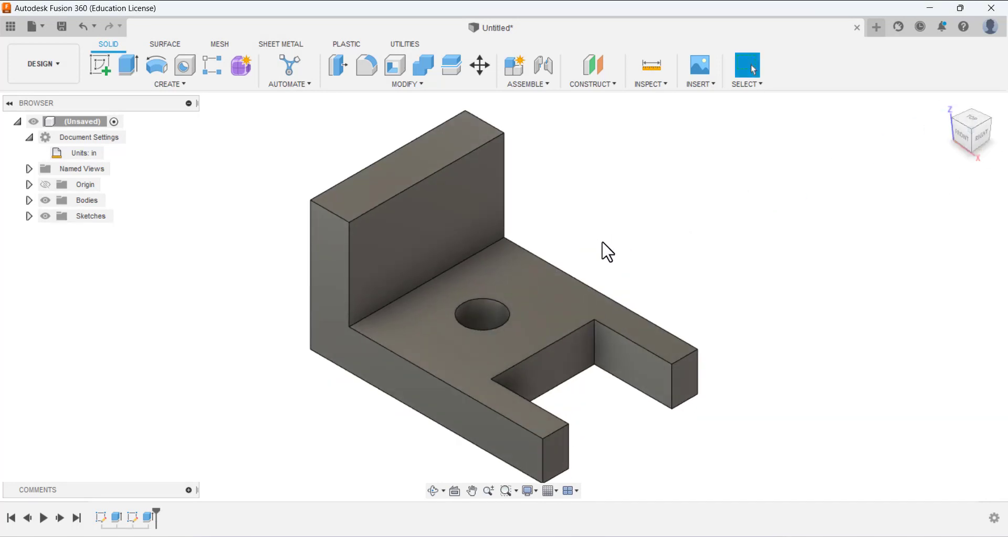
pyautogui.scroll(-3, 607, 252)
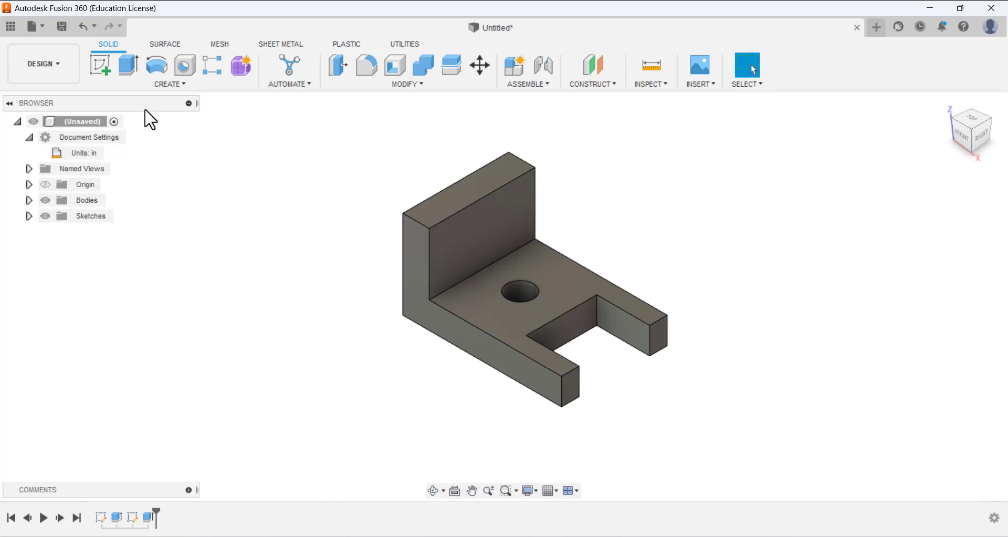
pyautogui.click(107, 71)
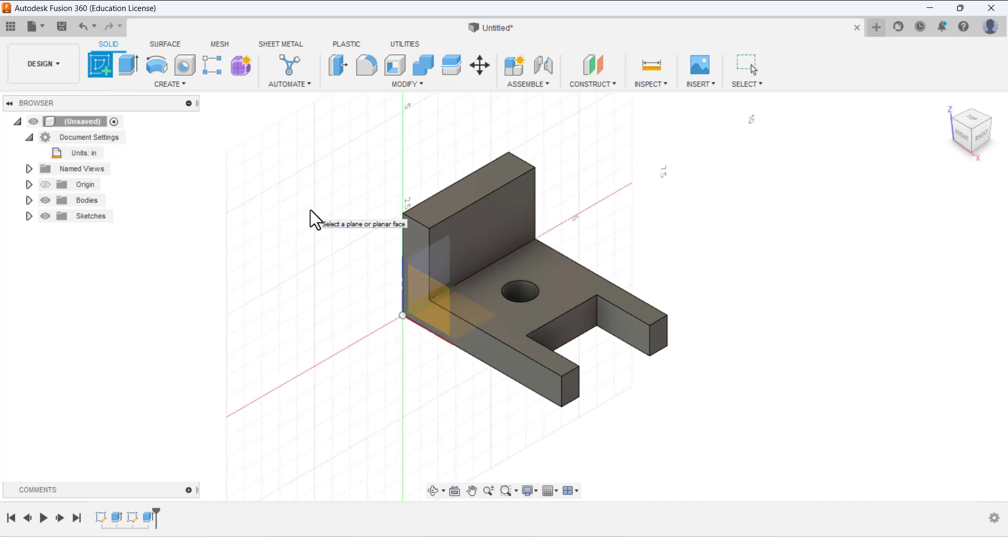
# - Sketch a closed triangle with a diagonal line at the upright face's top corner
pyautogui.click(486, 245)
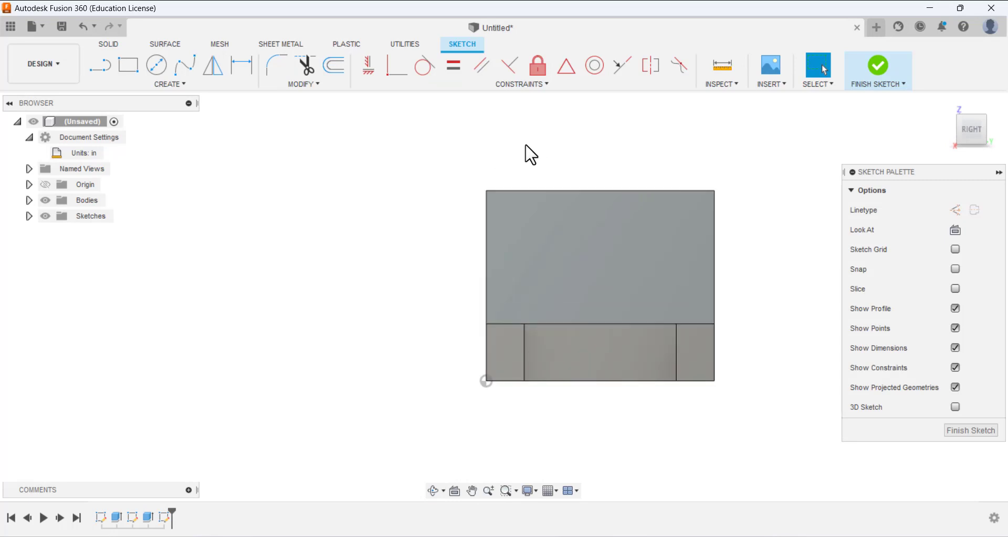
pyautogui.click(101, 66)
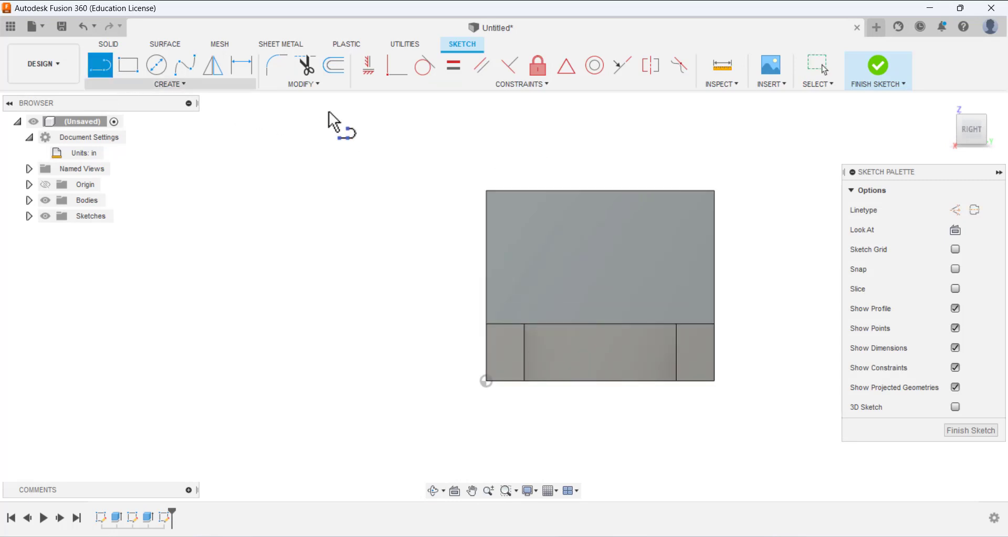
pyautogui.click(490, 250)
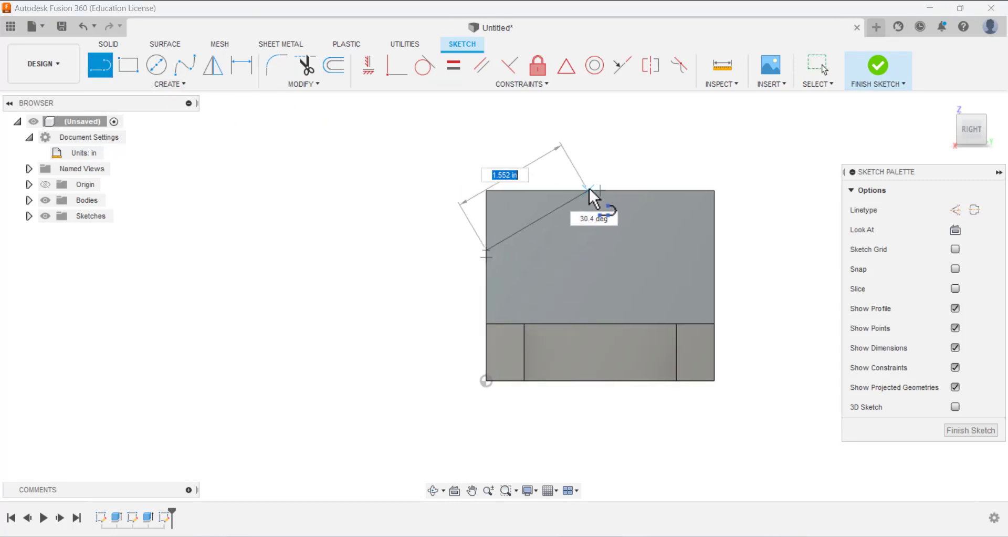
pyautogui.doubleClick(576, 190)
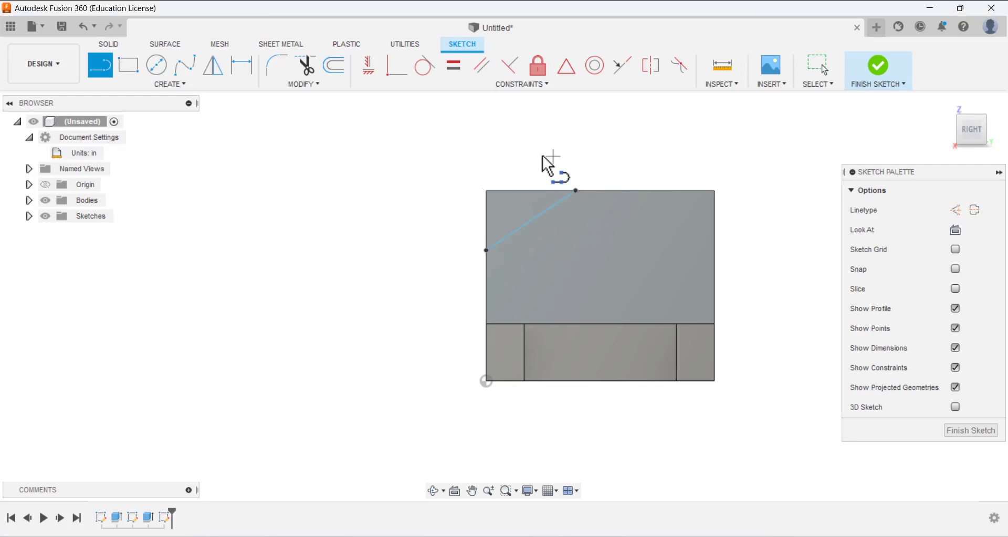
pyautogui.click(486, 191)
pyautogui.doubleClick(576, 190)
pyautogui.click(487, 190)
pyautogui.doubleClick(486, 250)
pyautogui.scroll(2, 568, 176)
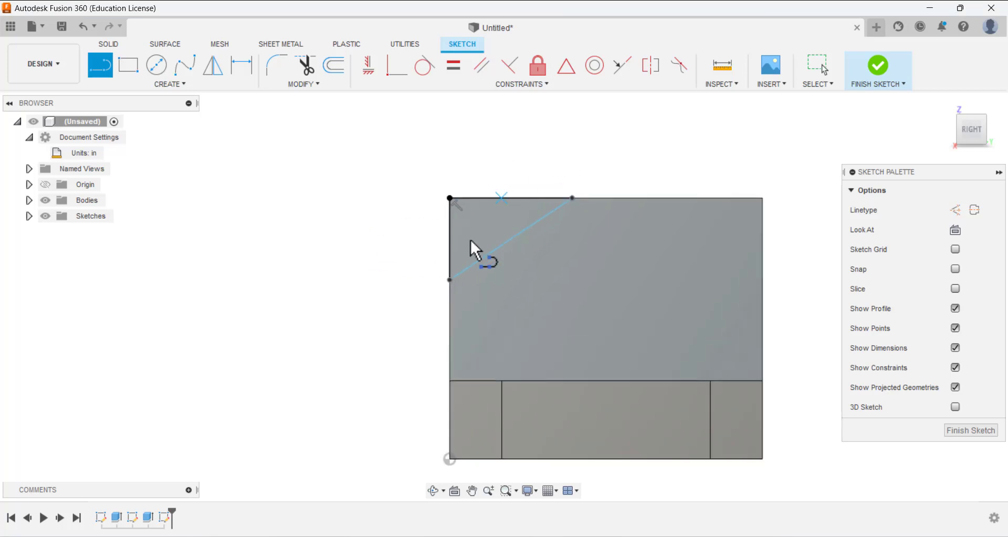
# - Dimension the triangle 2 in along the top and 1 in down the side, then finish the sketch
pyautogui.click(241, 66)
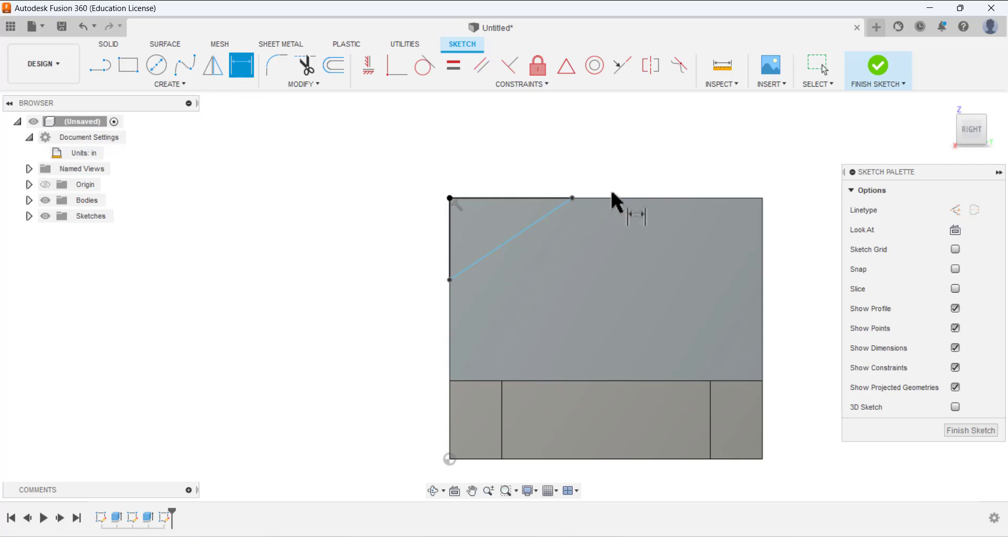
pyautogui.click(572, 198)
pyautogui.click(762, 198)
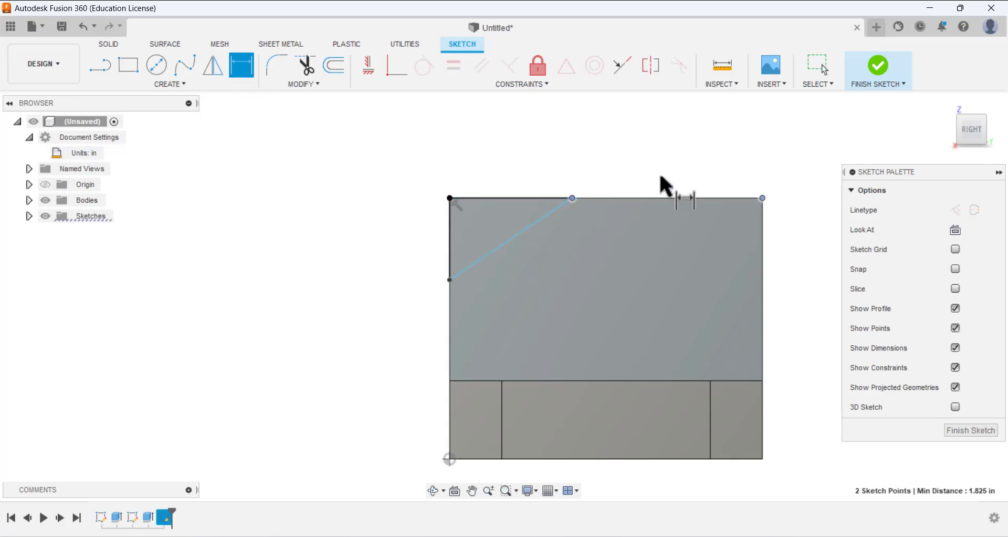
pyautogui.click(676, 162)
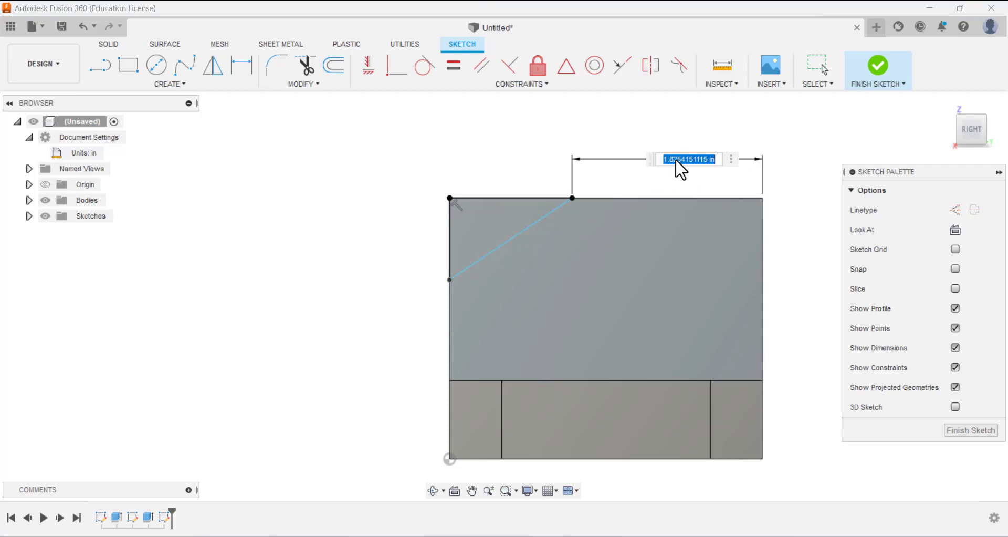
pyautogui.write('2')
pyautogui.press('Return')
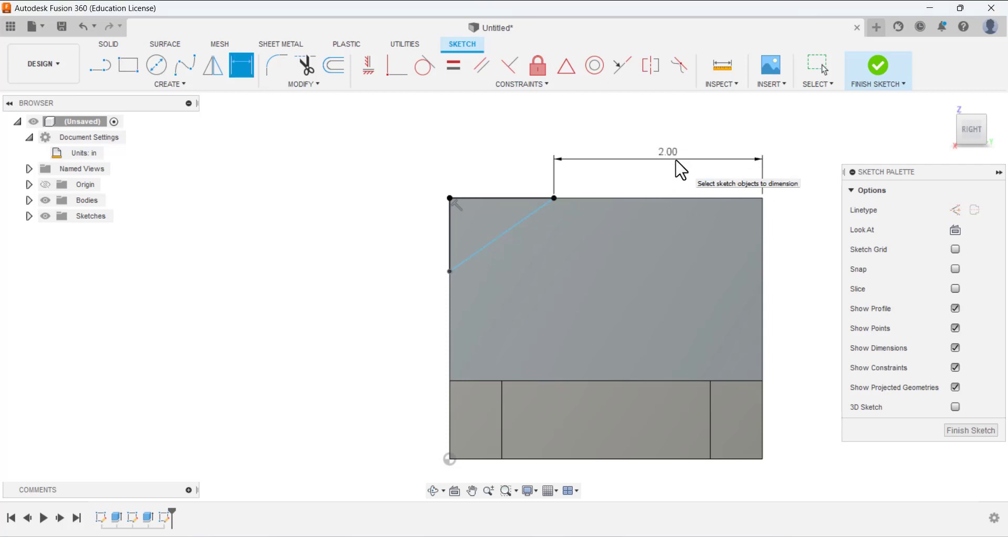
pyautogui.click(455, 228)
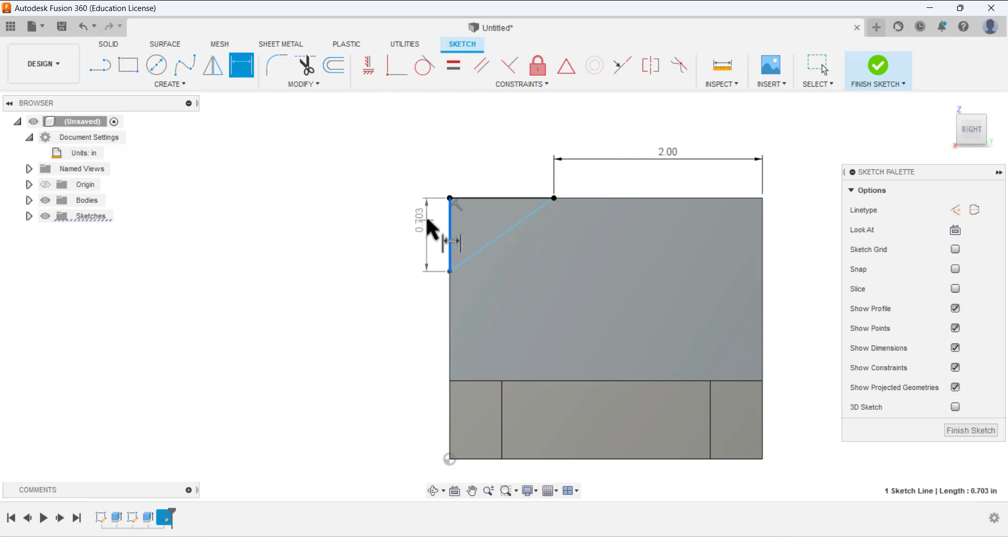
pyautogui.click(424, 230)
pyautogui.write('1')
pyautogui.press('Return')
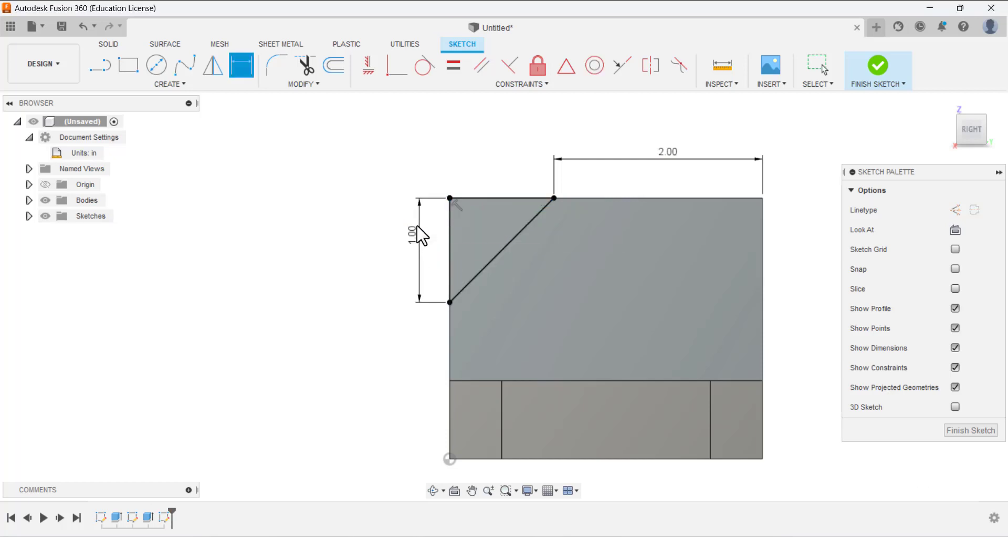
pyautogui.click(956, 431)
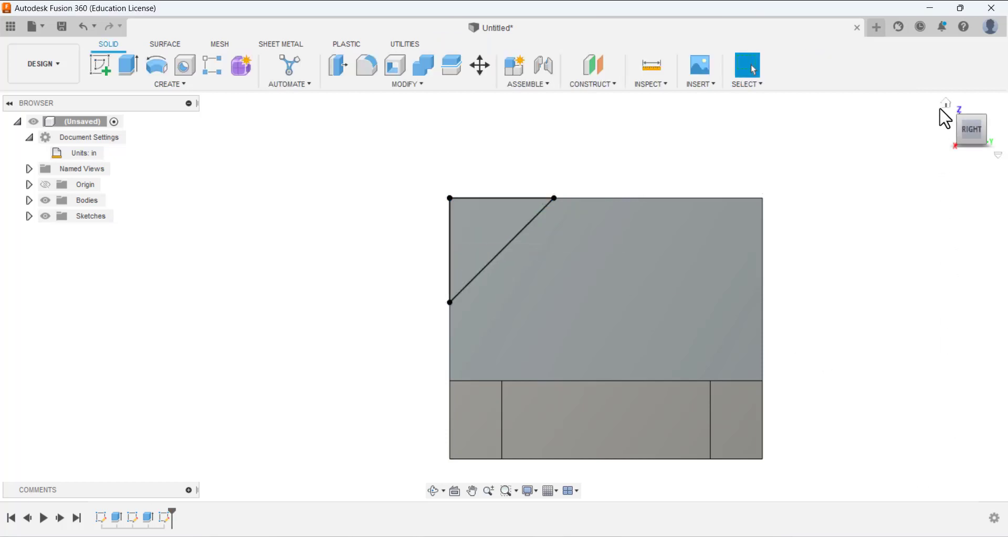
# - Extrude the triangular corner profile as a Cut with extent All through the upright
pyautogui.click(944, 115)
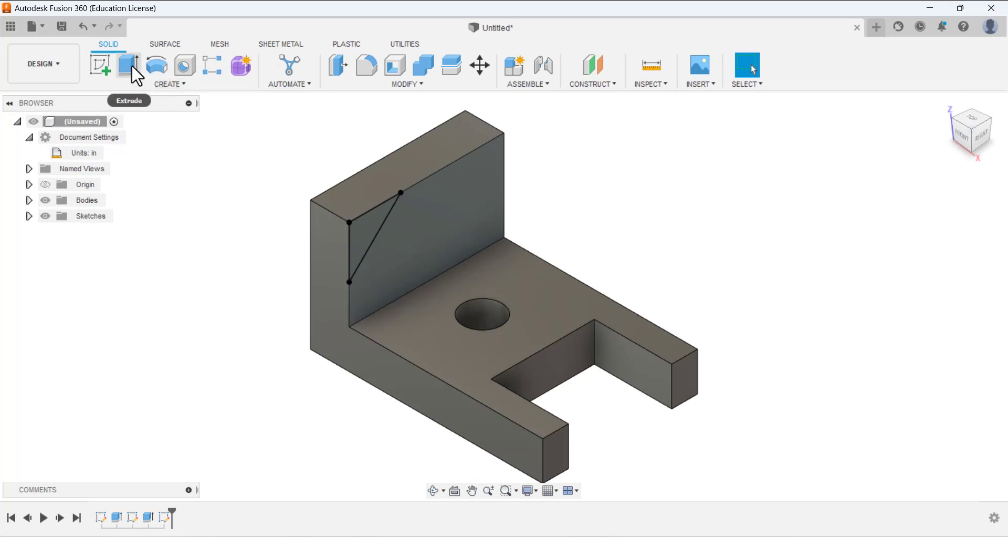
pyautogui.click(132, 65)
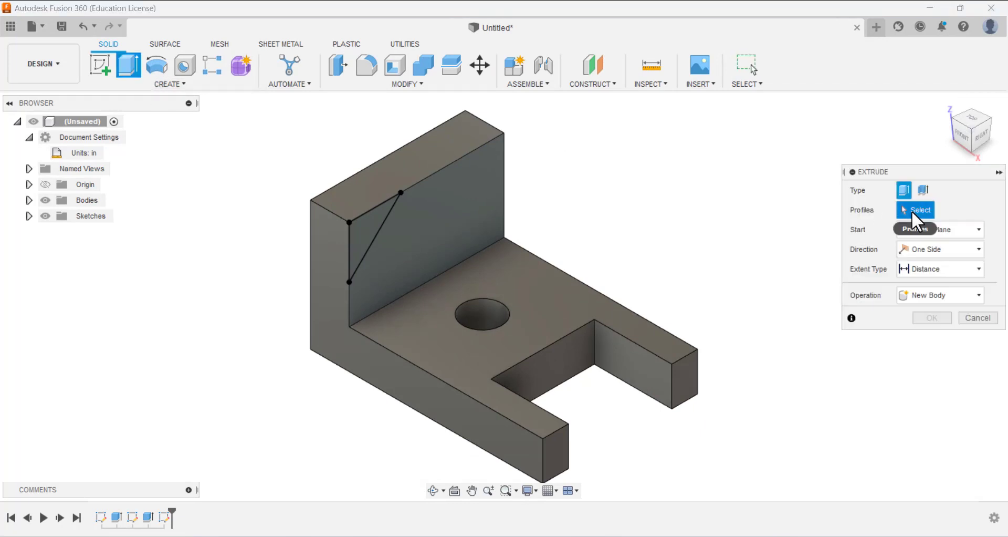
pyautogui.click(367, 228)
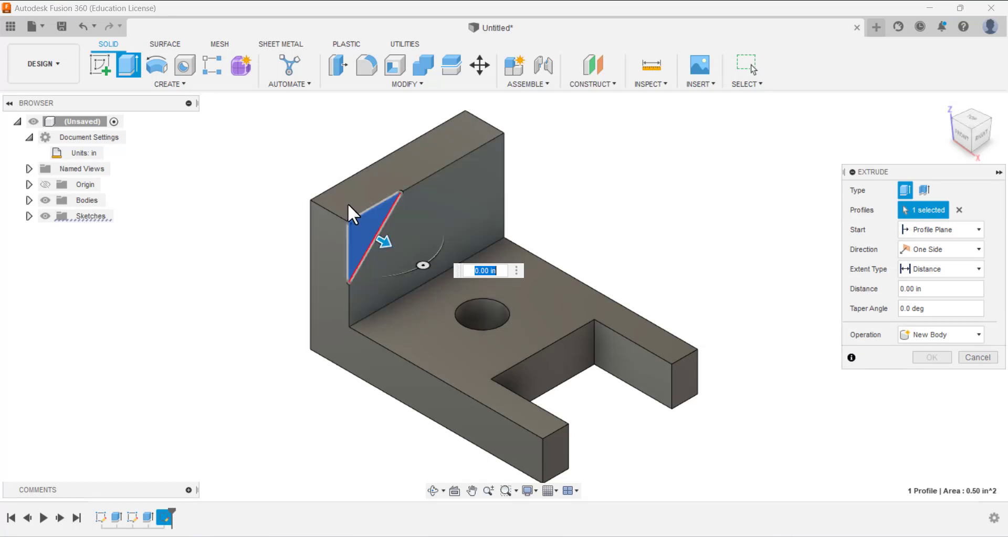
pyautogui.moveTo(385, 242); pyautogui.dragTo(310, 208)
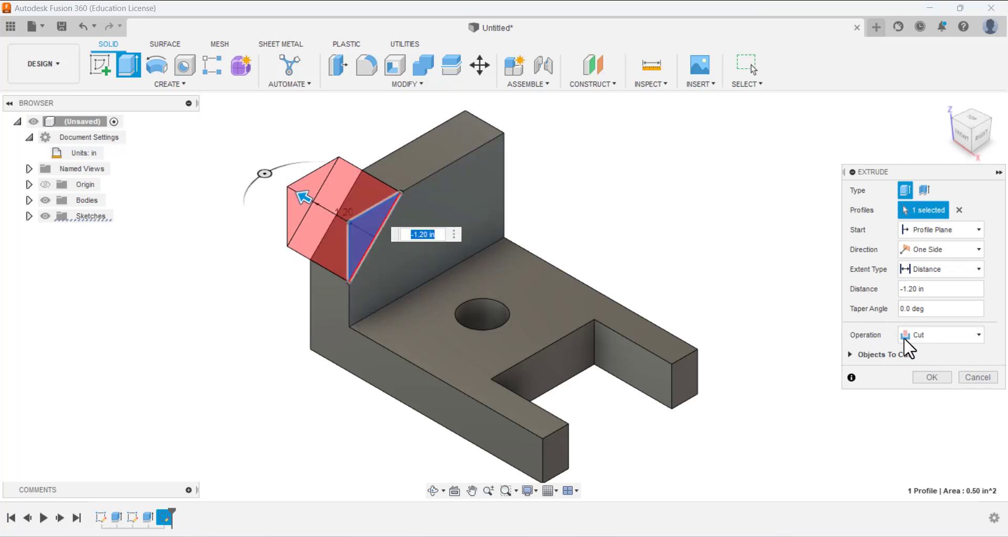
pyautogui.click(912, 272)
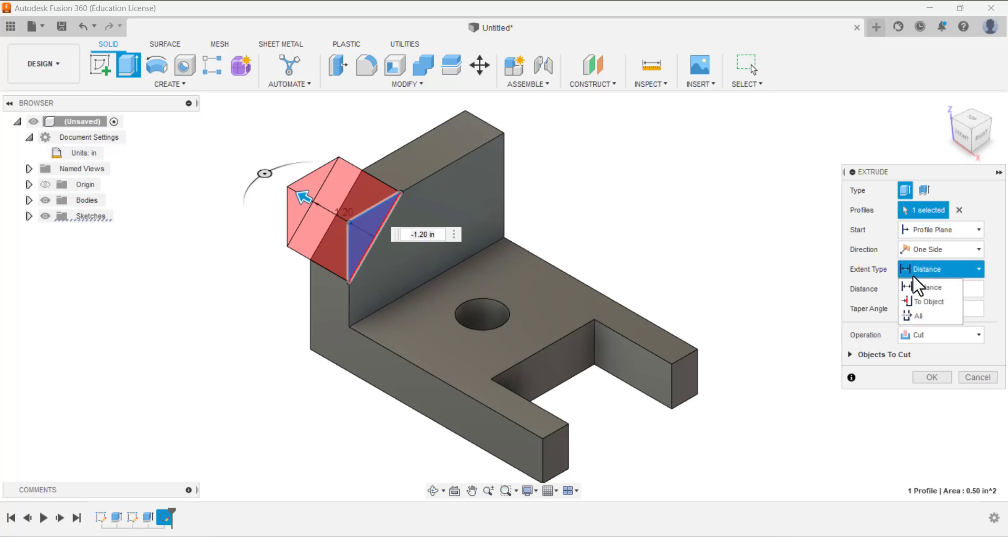
pyautogui.click(913, 311)
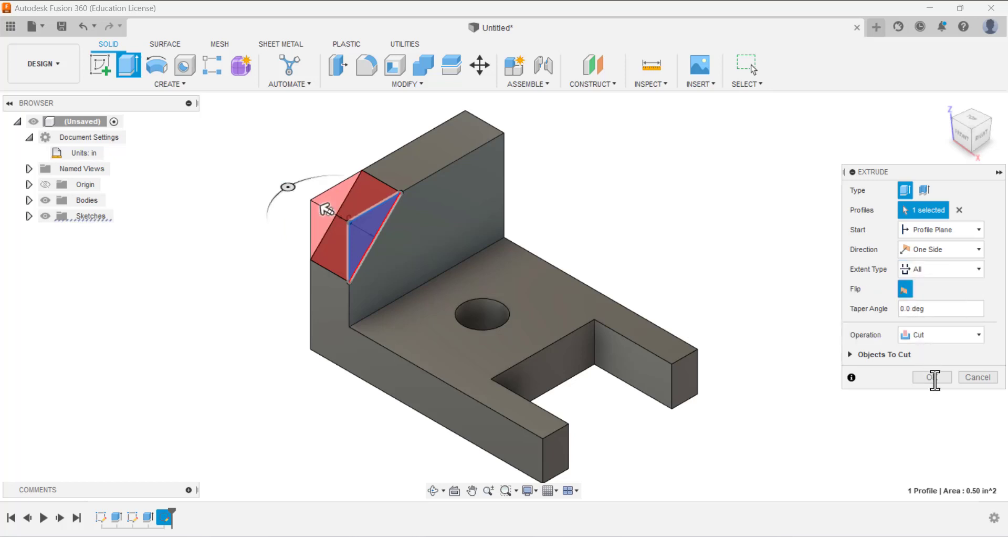
pyautogui.click(933, 377)
pyautogui.scroll(-2, 670, 240)
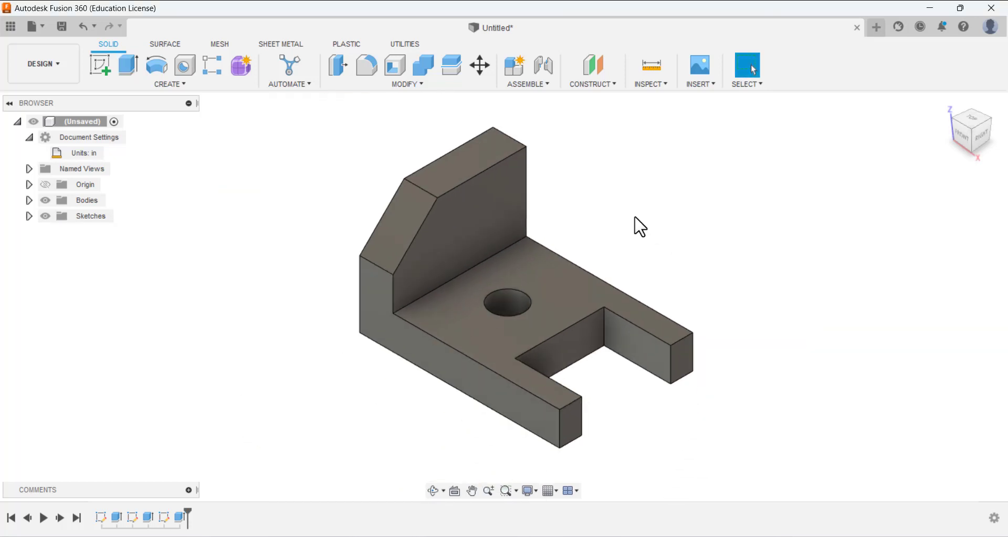